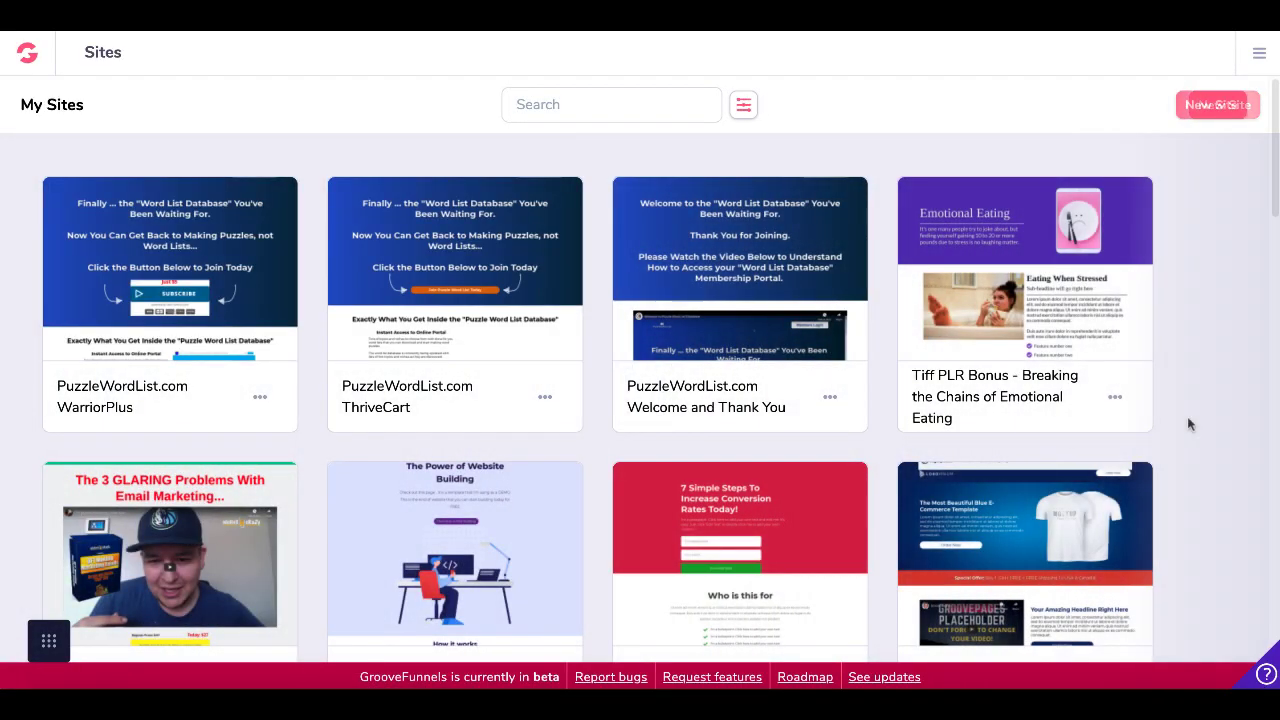
Open the GrooveFunnels Tutorials Shared on YouTube site for editing and select the sign-up form on its Home page.
scroll(1190, 424, down, 20)
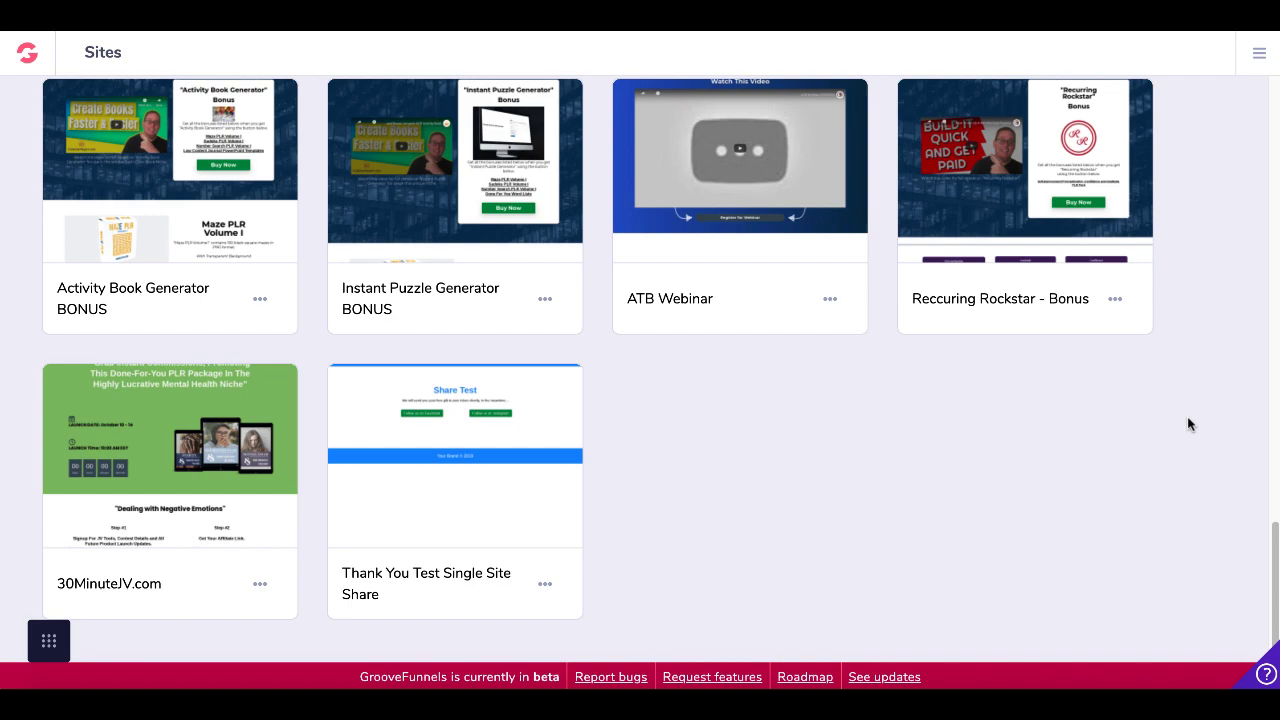
scroll(1188, 424, down, 3)
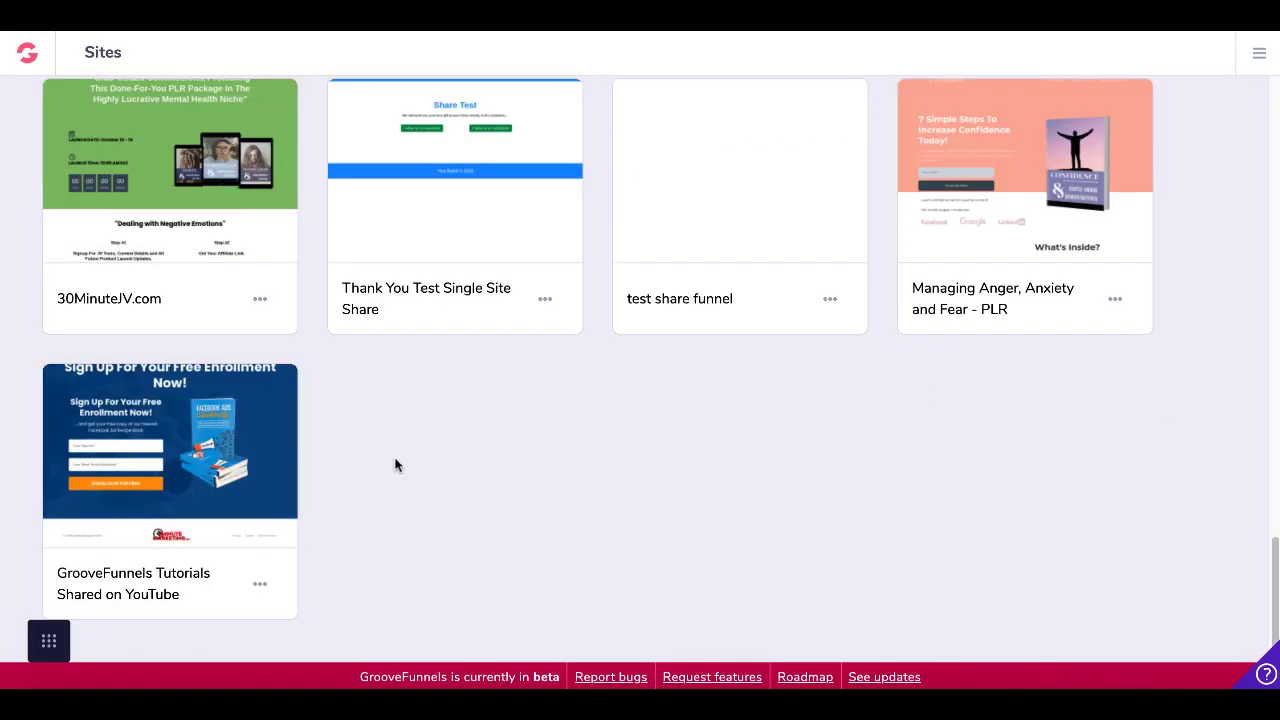
click(190, 462)
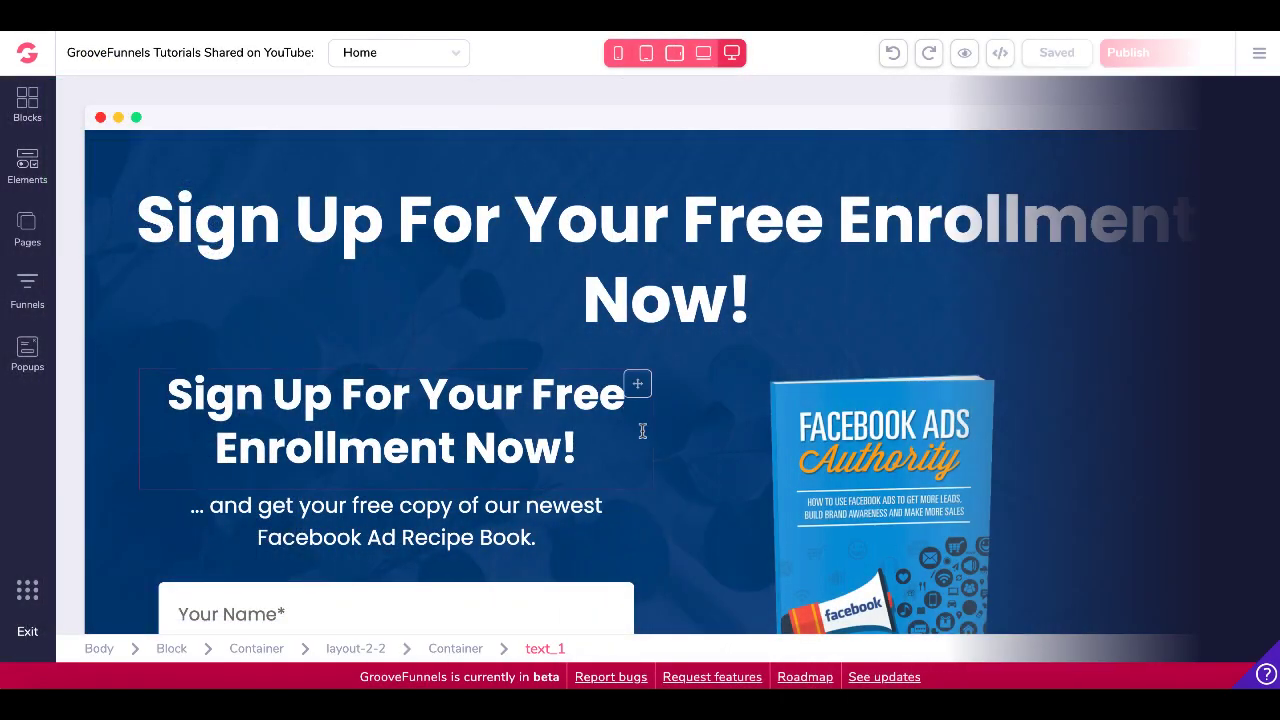
scroll(642, 430, down, 3)
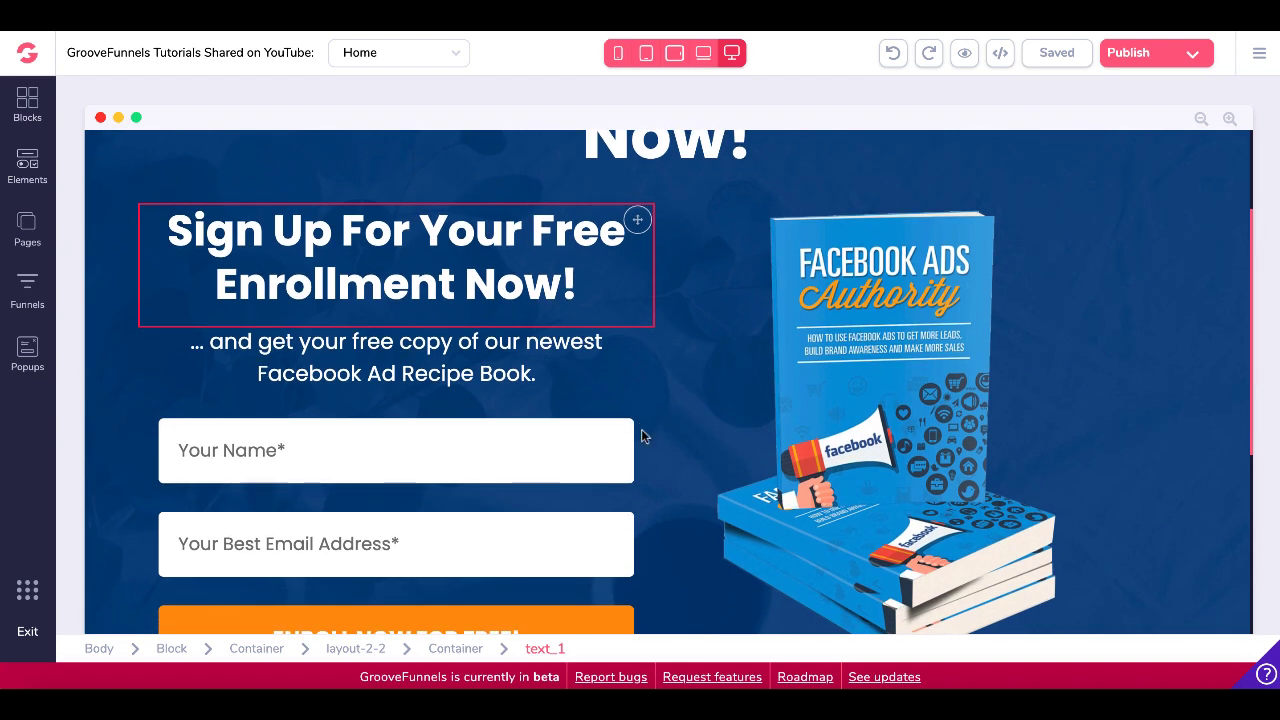
scroll(641, 429, down, 2)
scroll(641, 436, down, 1)
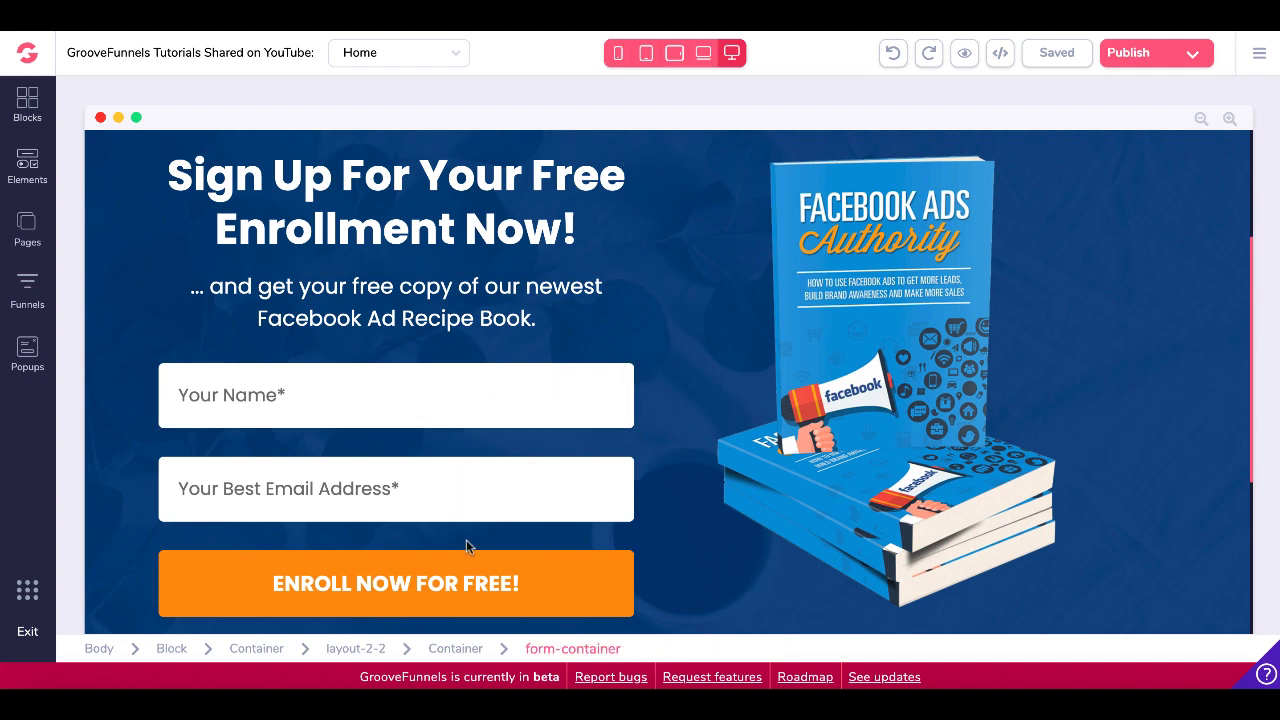
click(496, 436)
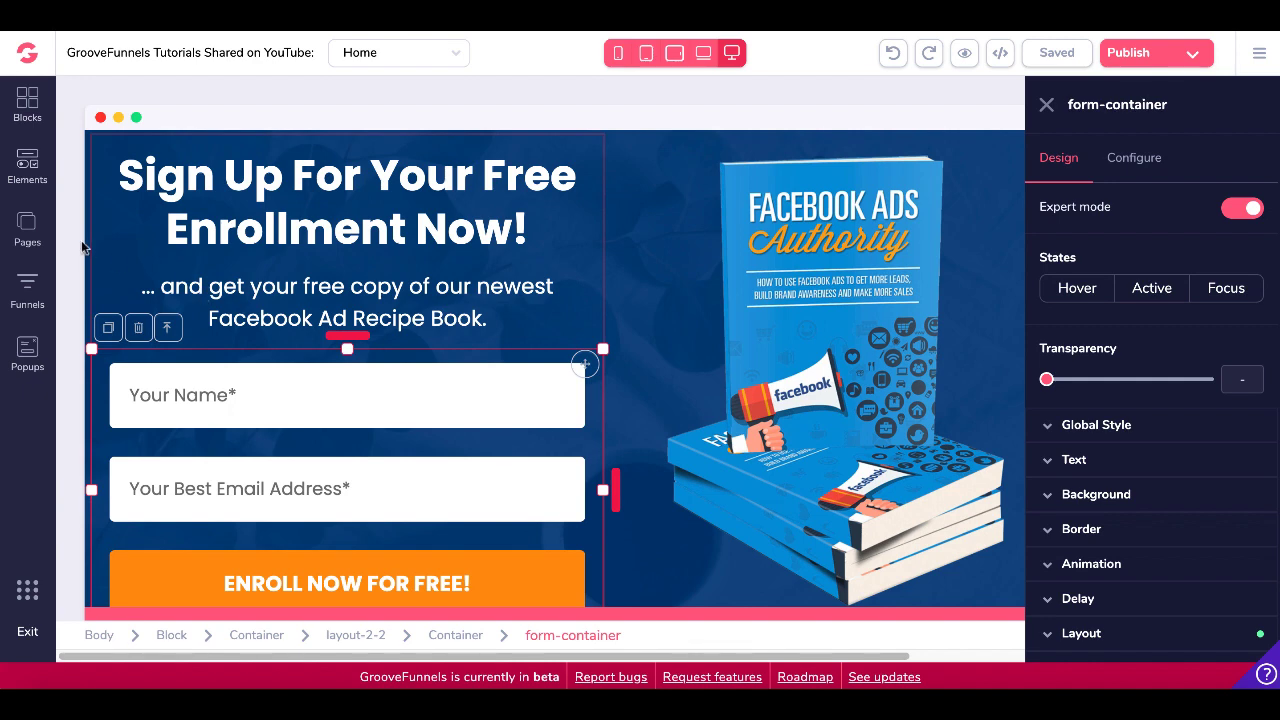
Clone the Home page and check the copy in the site's page list.
click(33, 238)
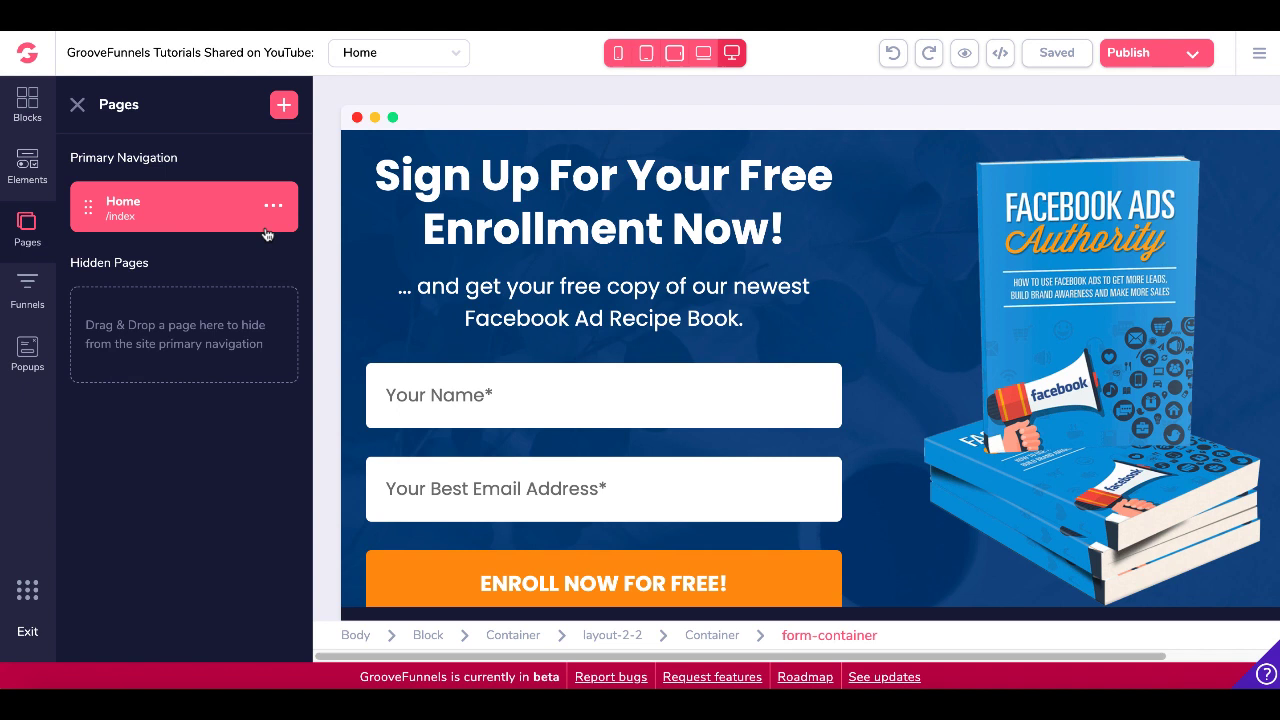
click(276, 208)
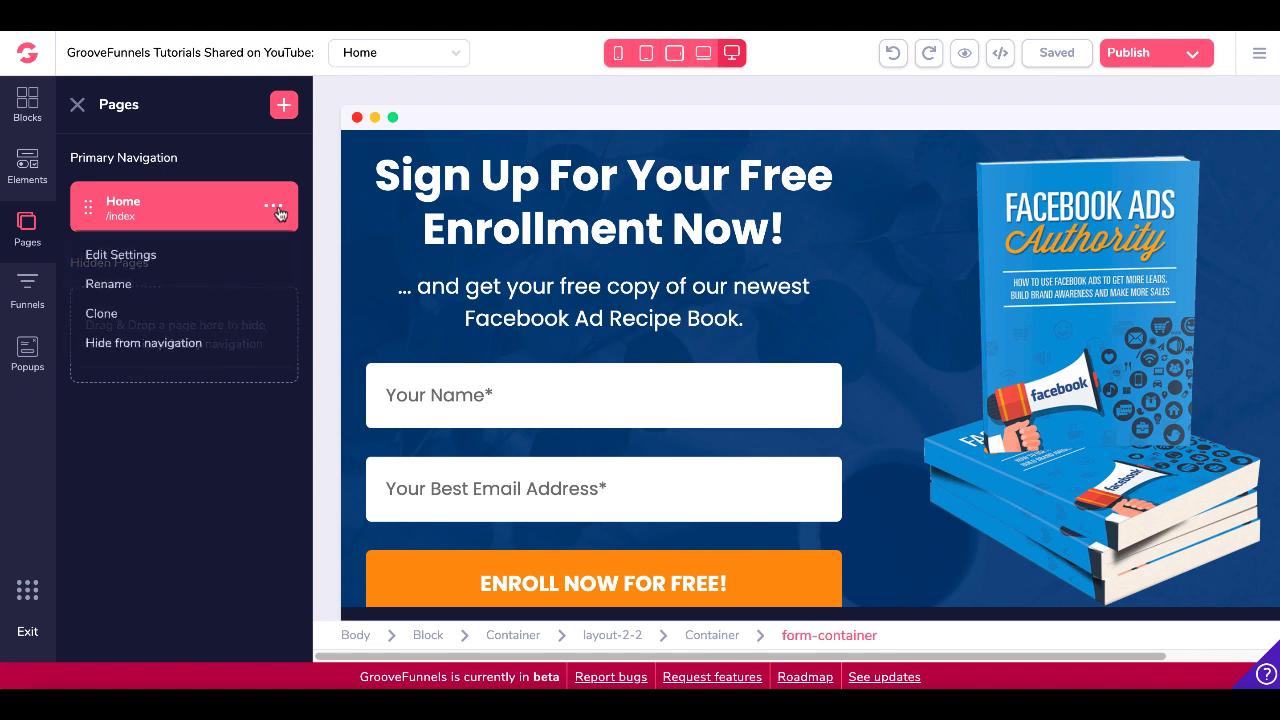
click(103, 314)
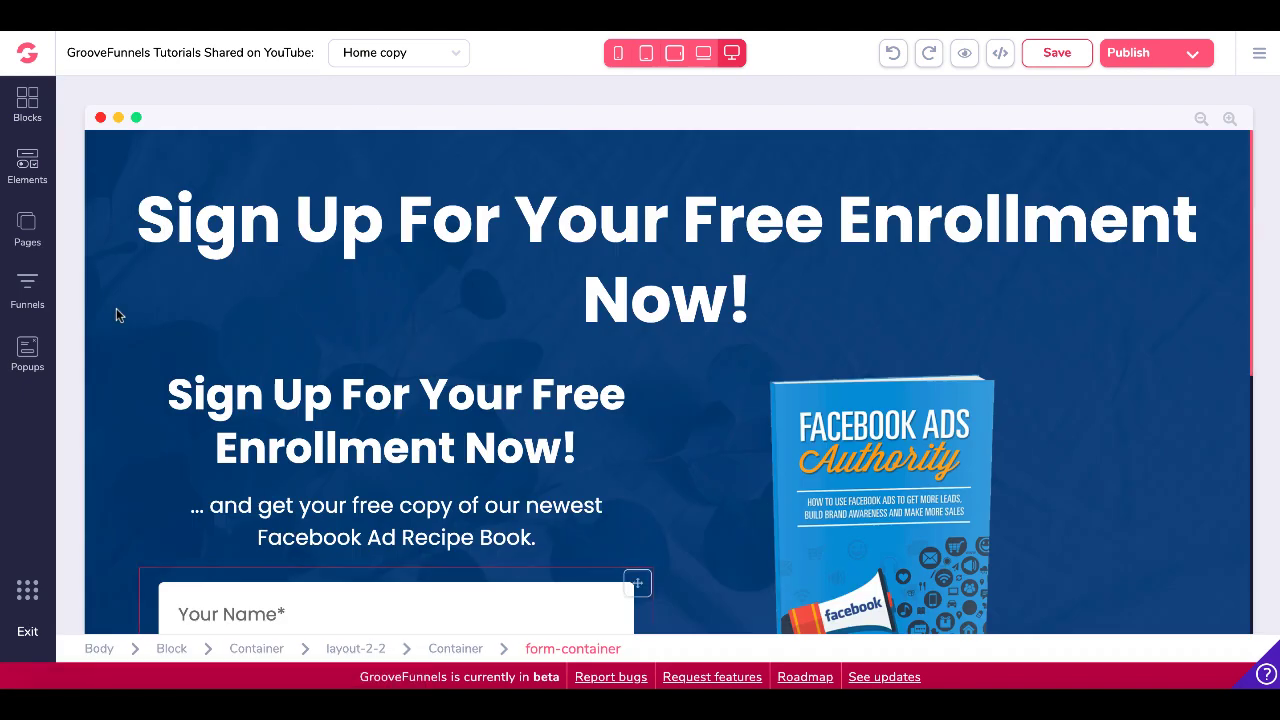
click(28, 232)
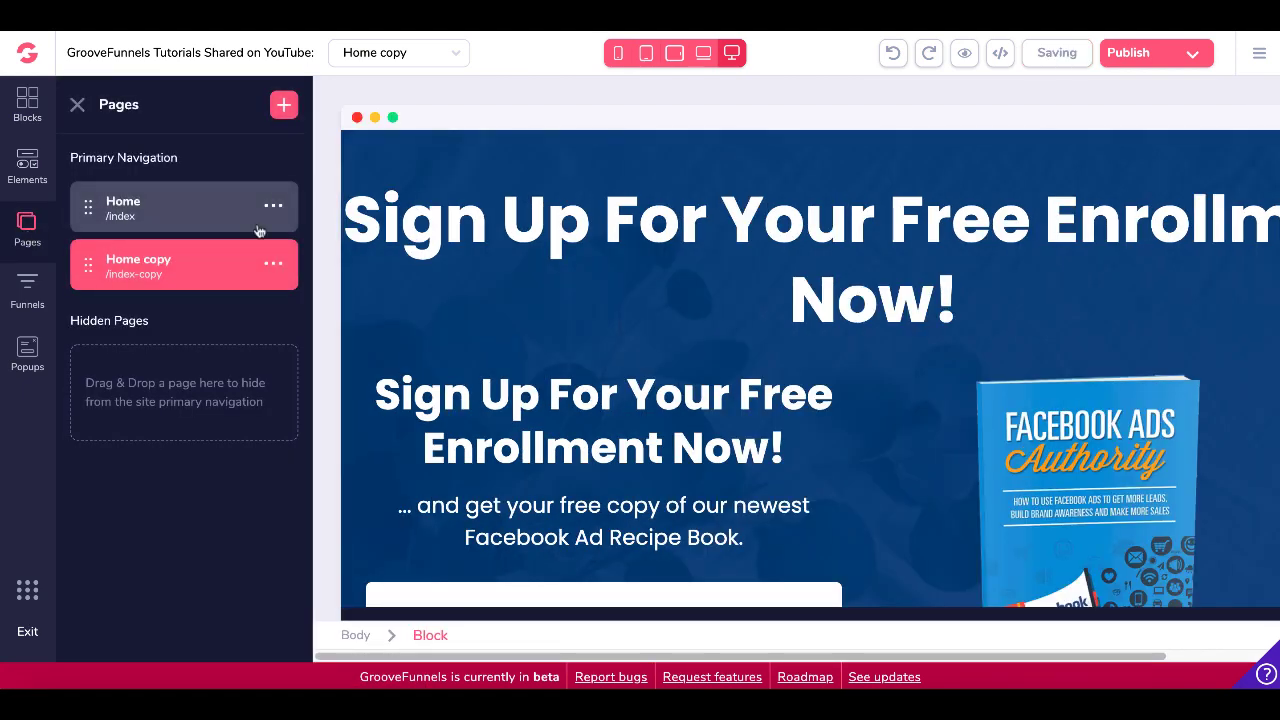
click(77, 104)
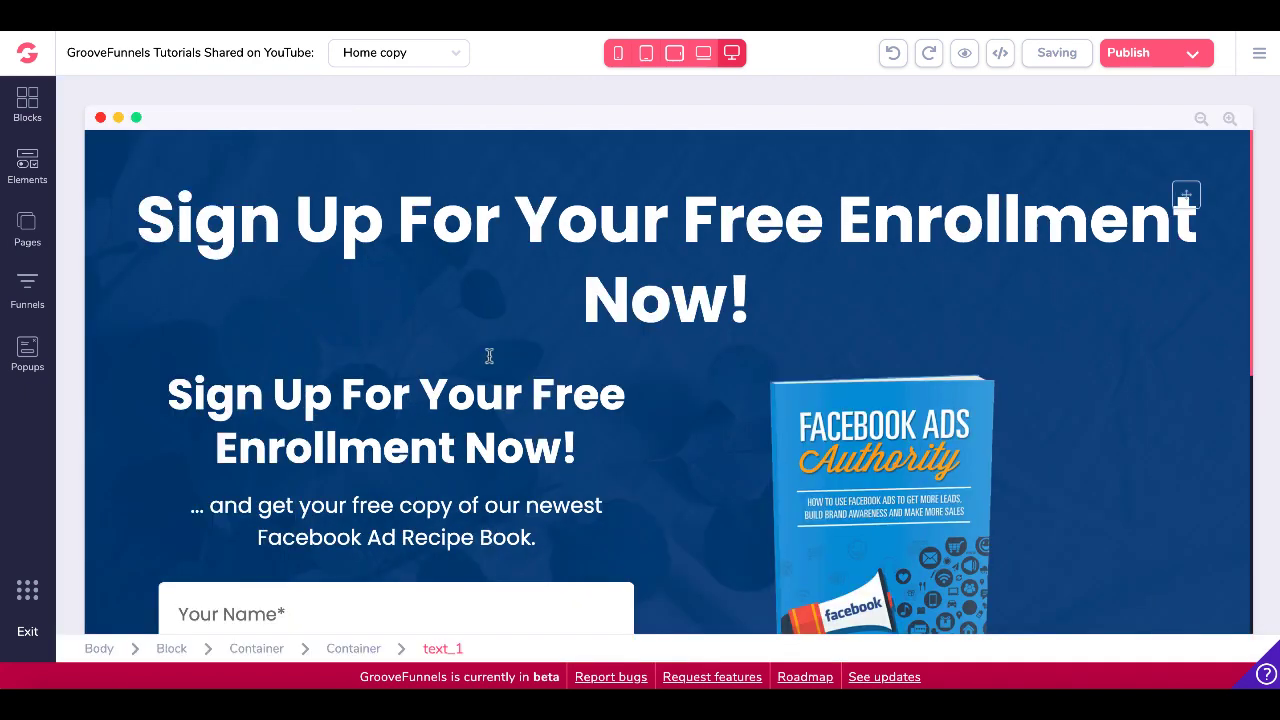
Delete the form container with the name and email fields from the Home copy page.
scroll(555, 406, down, 3)
click(514, 400)
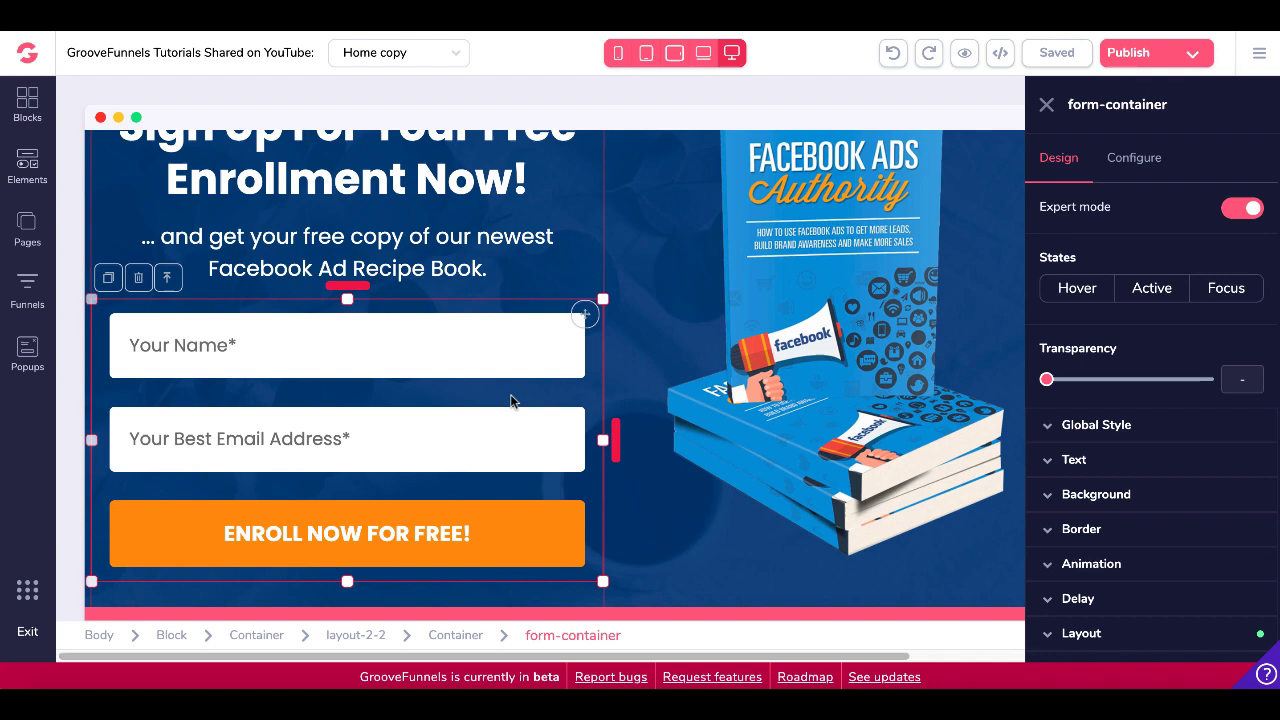
click(138, 277)
click(684, 392)
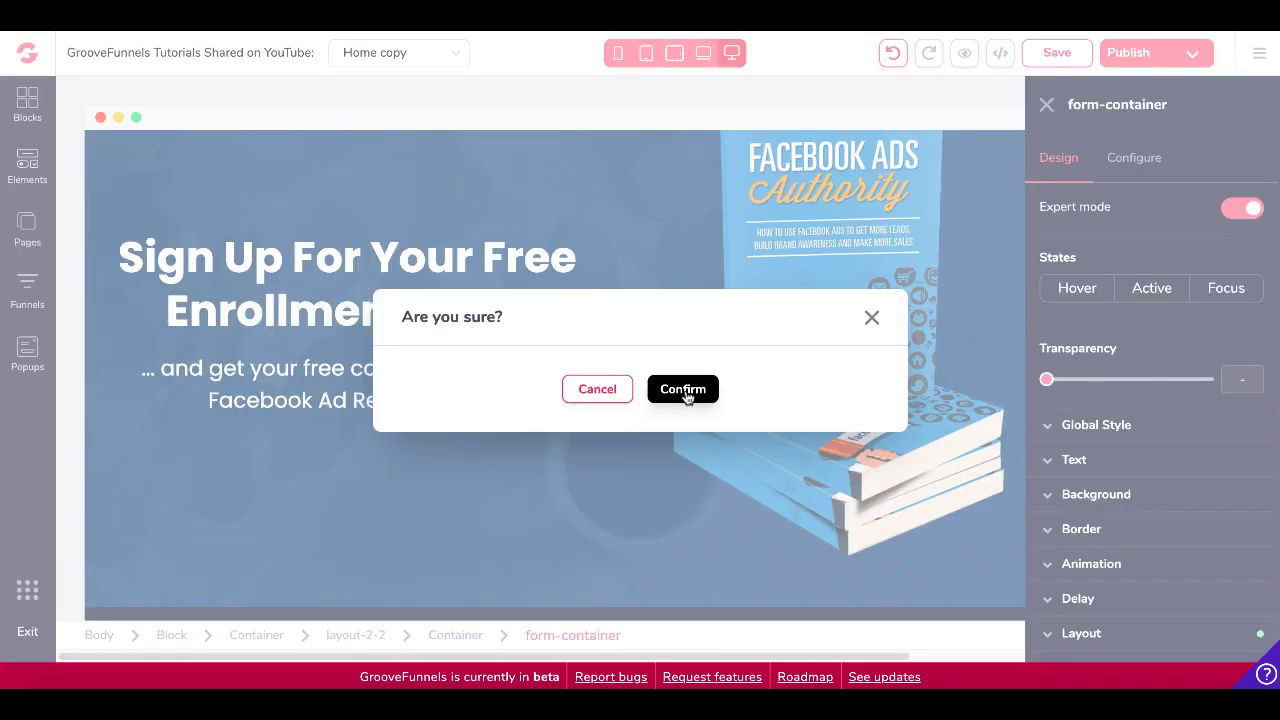
Add a Solid Button element below the Facebook Ad Recipe Book text and select it.
click(36, 176)
scroll(205, 465, down, 5)
scroll(211, 472, down, 8)
scroll(211, 472, down, 1)
drag(107, 411, 573, 466)
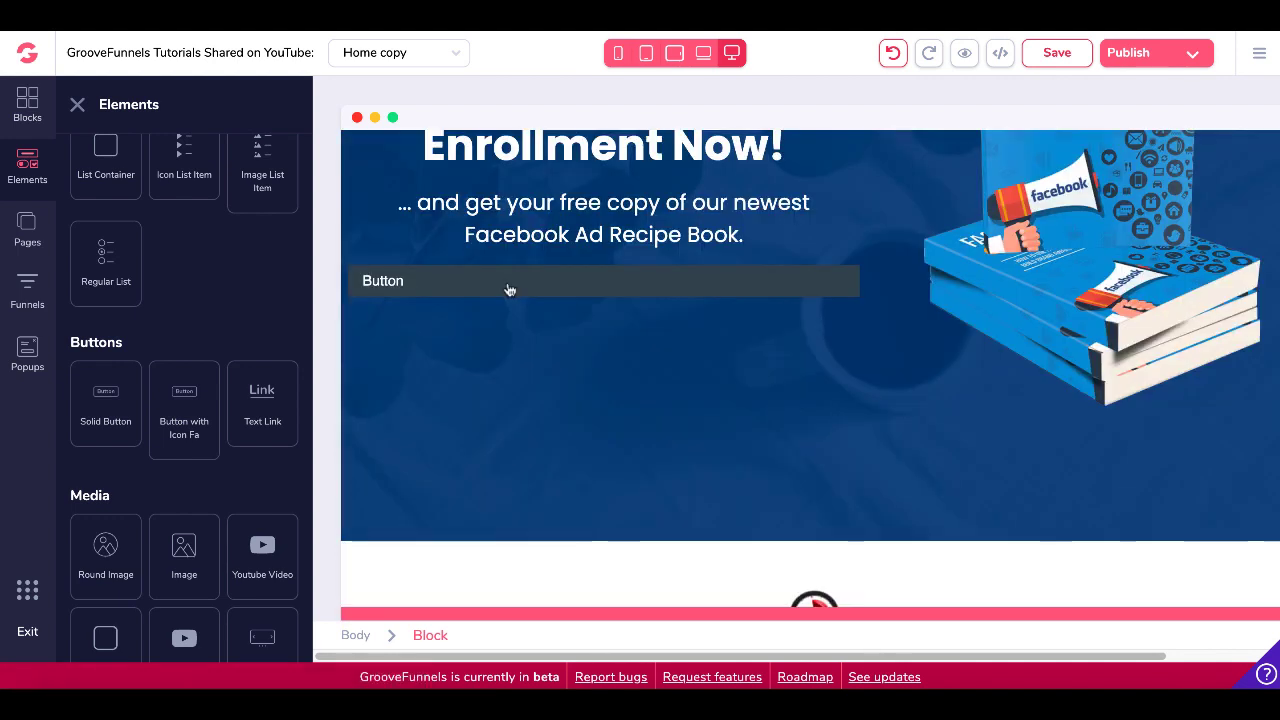
click(442, 424)
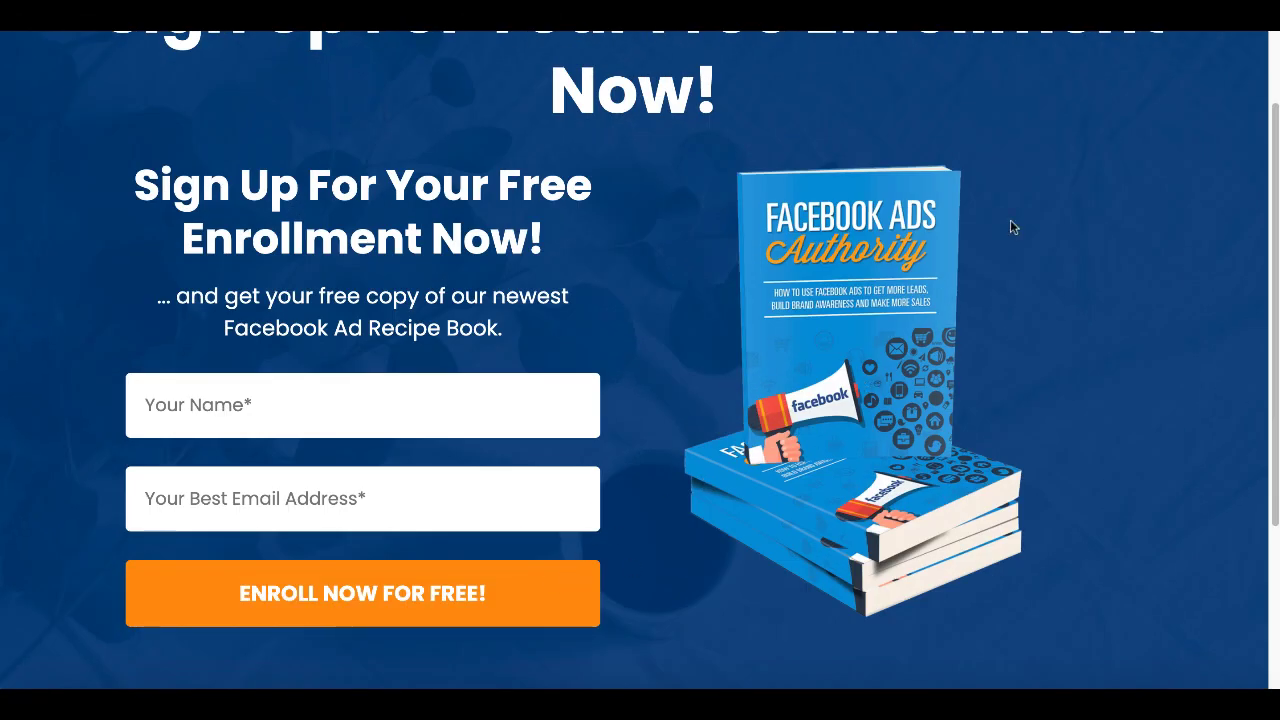
Sample the orange of the ENROLL NOW FOR FREE! button on the original page with the page colour picker.
click(1078, 32)
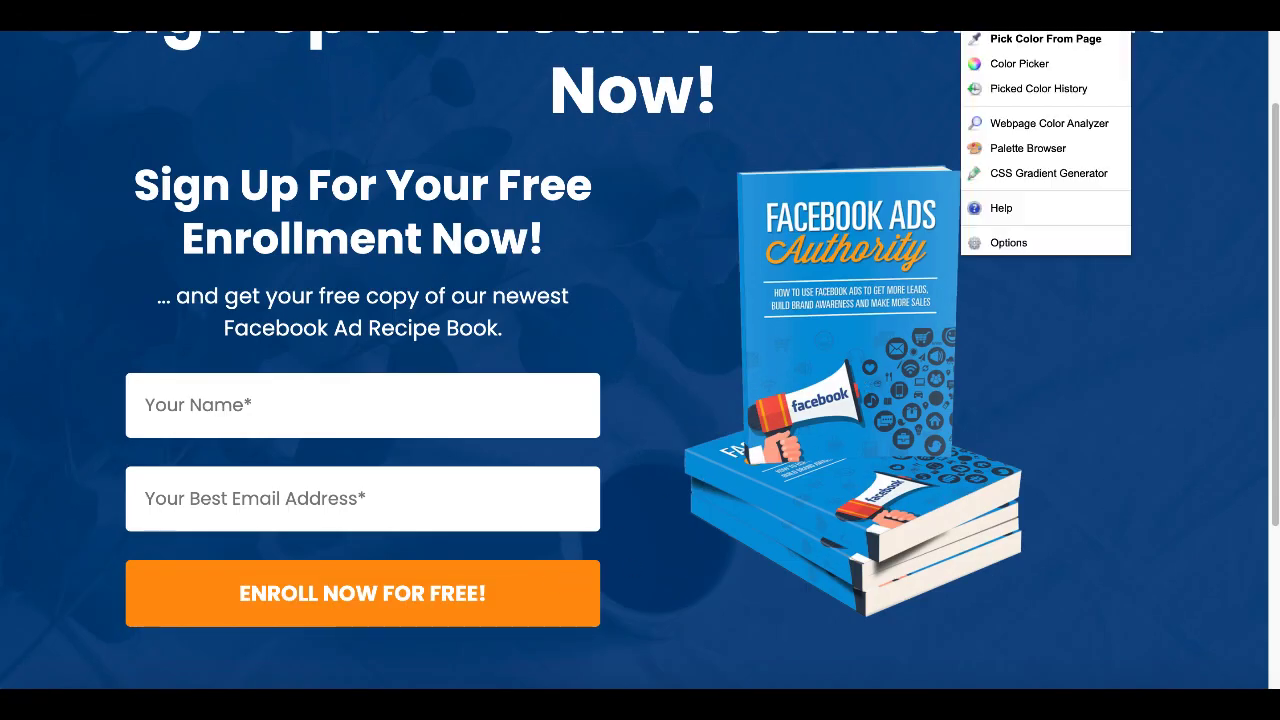
click(1045, 40)
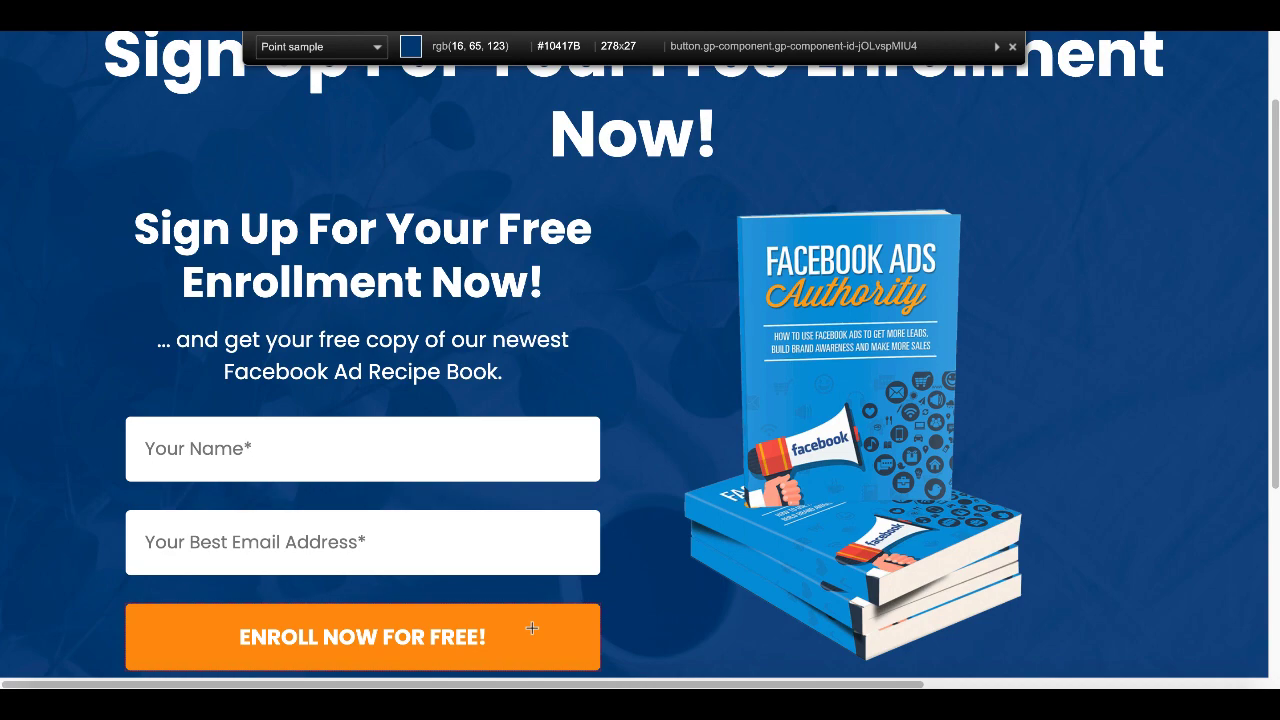
click(532, 628)
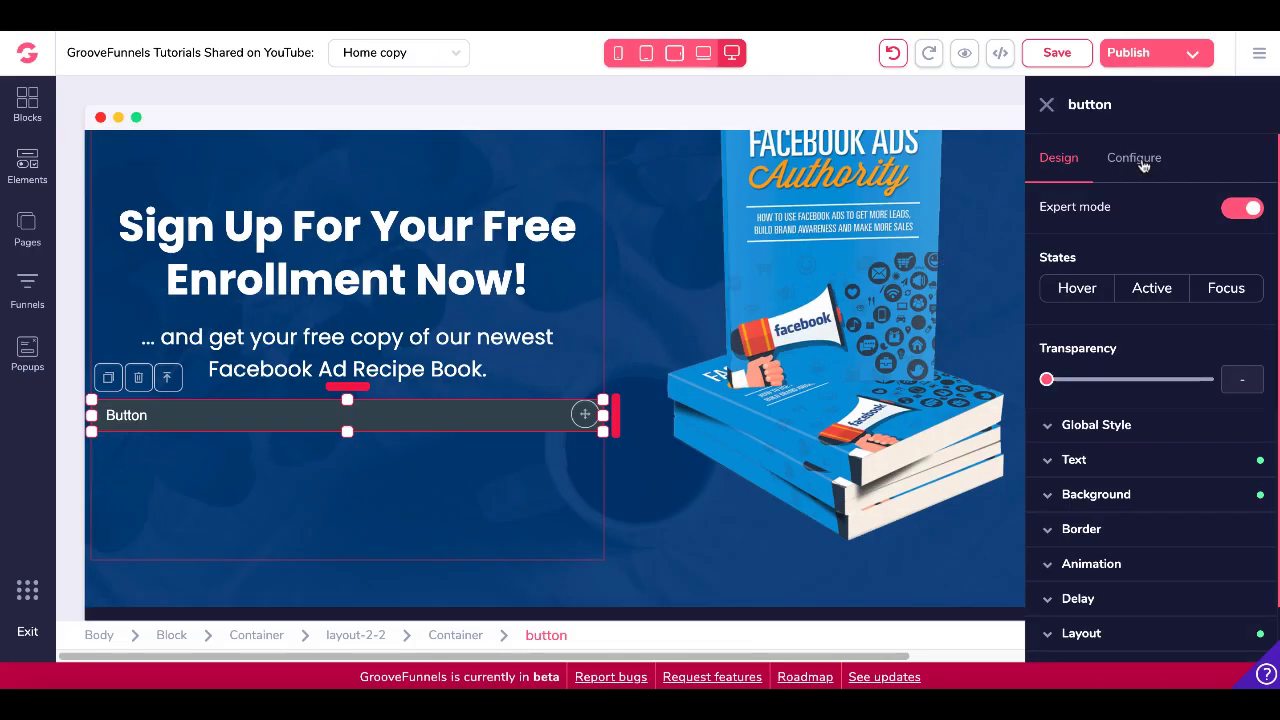
Set the new button's background color to the sampled orange, #F99501.
scroll(1048, 503, down, 2)
scroll(1048, 503, up, 2)
click(1048, 495)
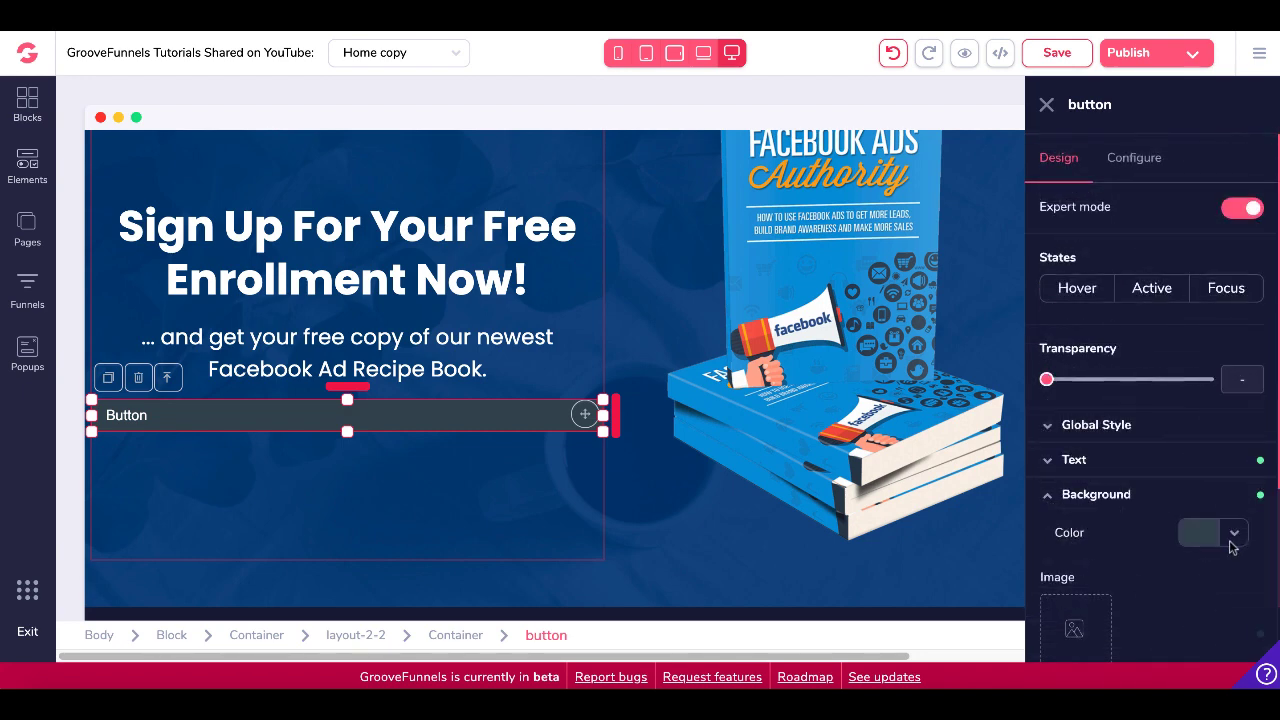
click(1234, 535)
scroll(1234, 535, down, 3)
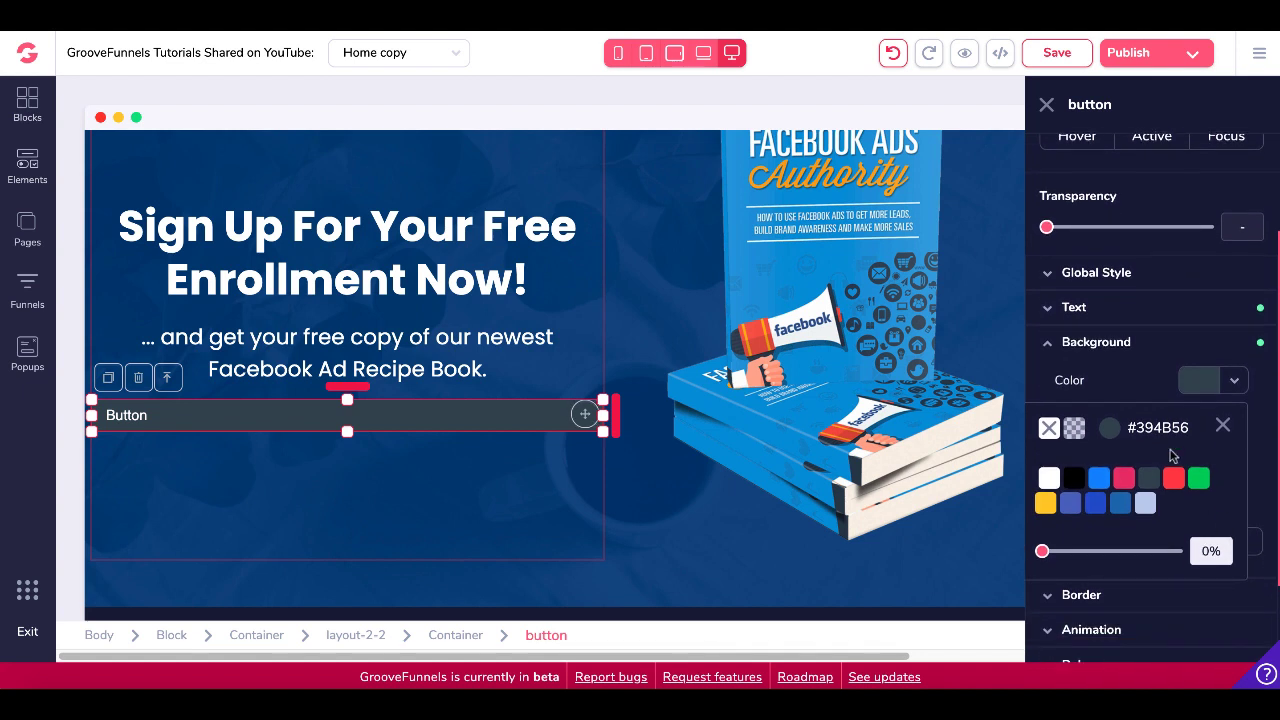
click(1110, 428)
scroll(1116, 436, down, 3)
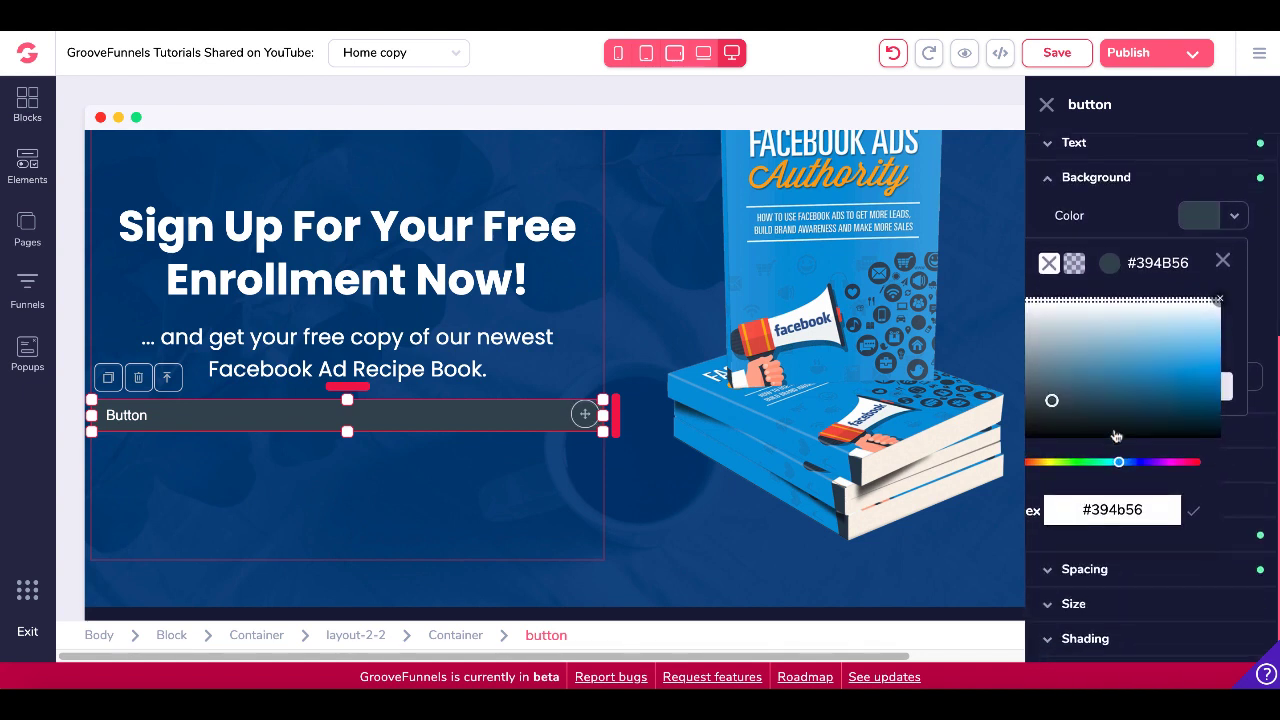
double_click(1101, 500)
key(ctrl+v)
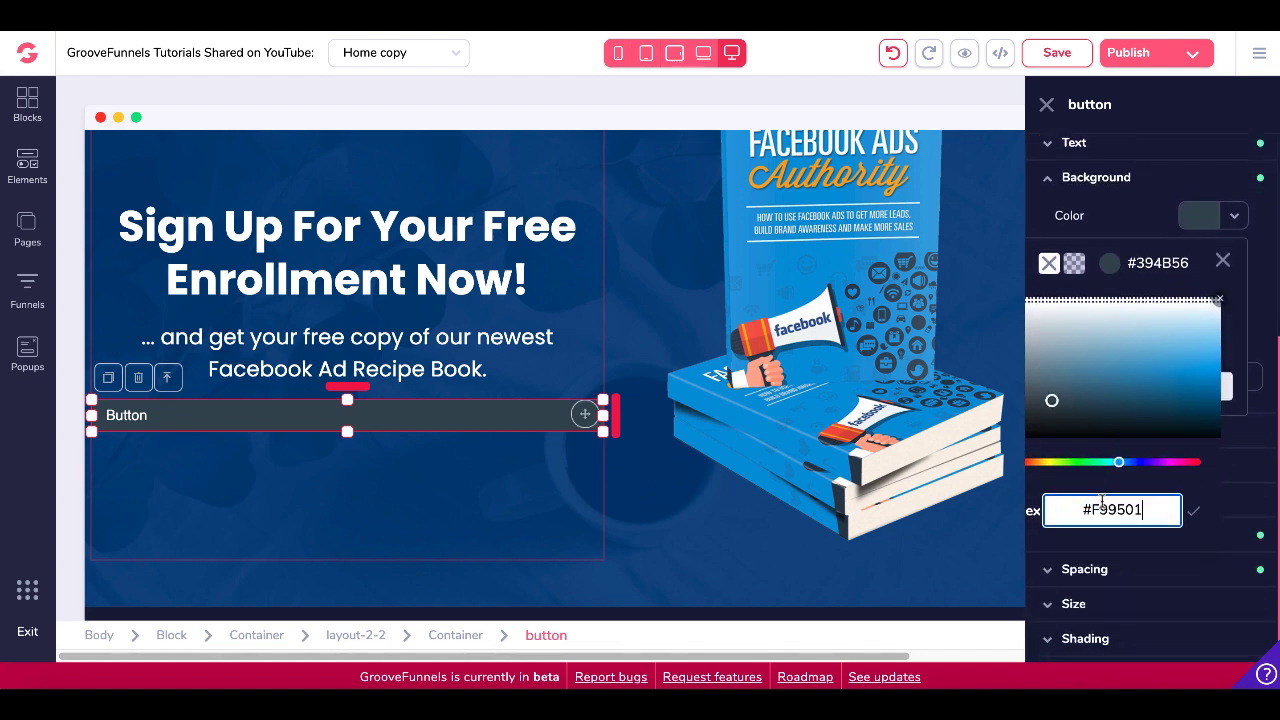
click(1195, 512)
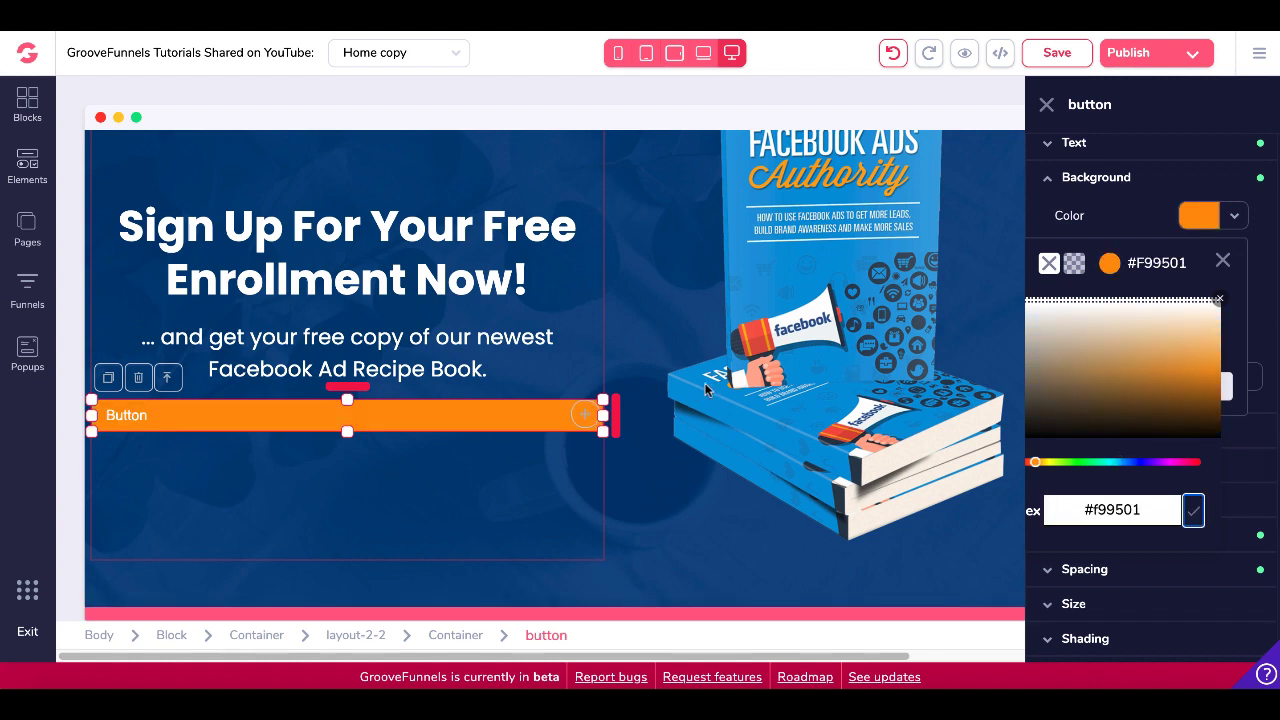
click(1223, 262)
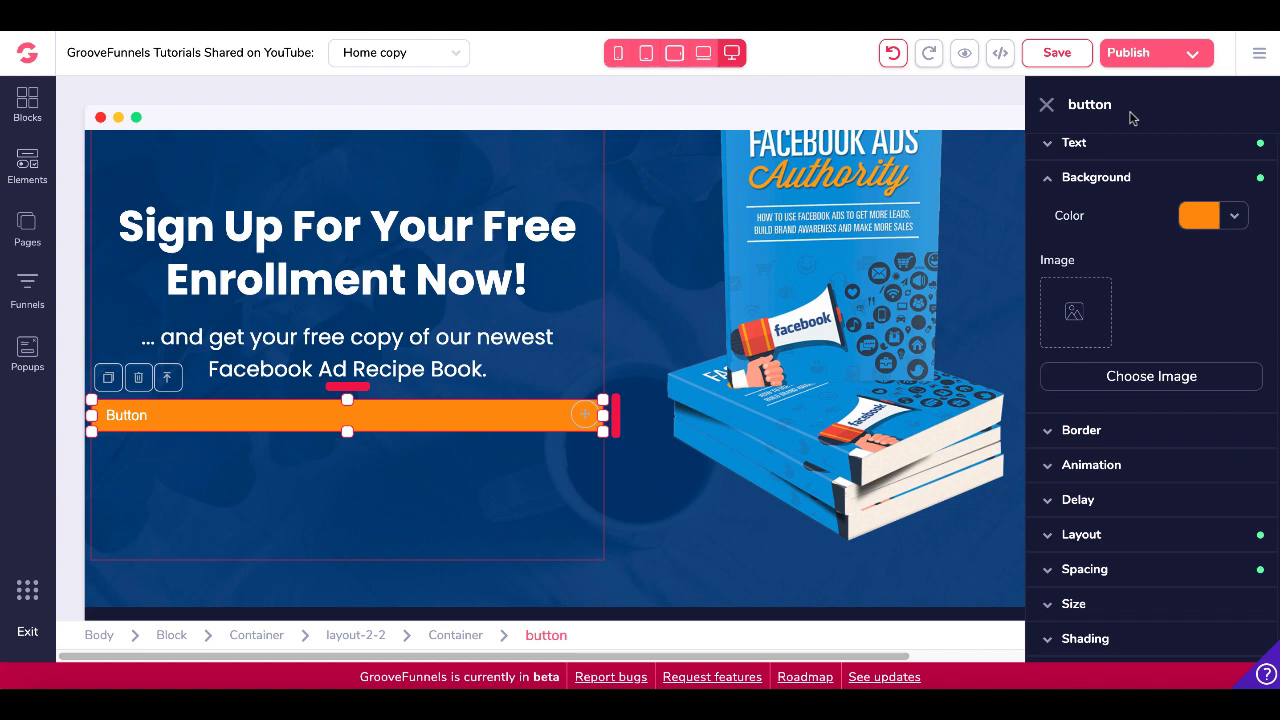
click(1054, 190)
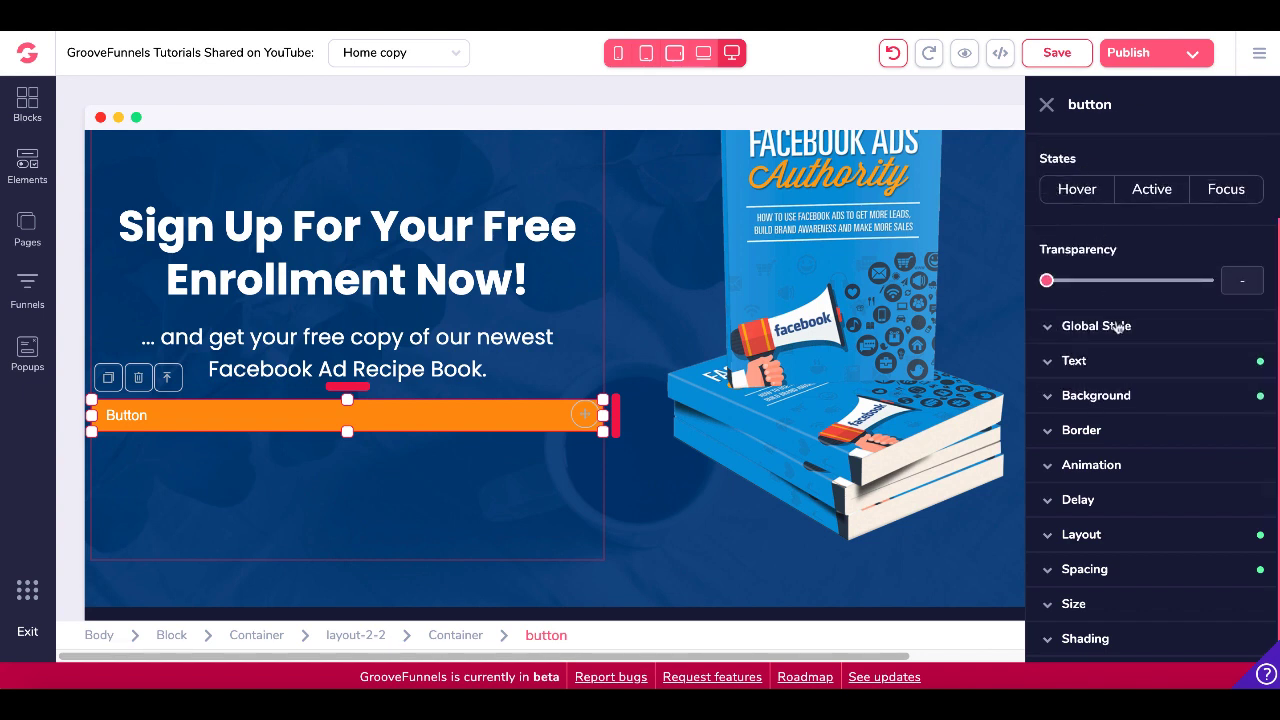
Set the button's text to "ENROLL NOW FOR FREE!", leave its link target at none after trying Popup, and update it.
scroll(1100, 250, up, 2)
click(1137, 167)
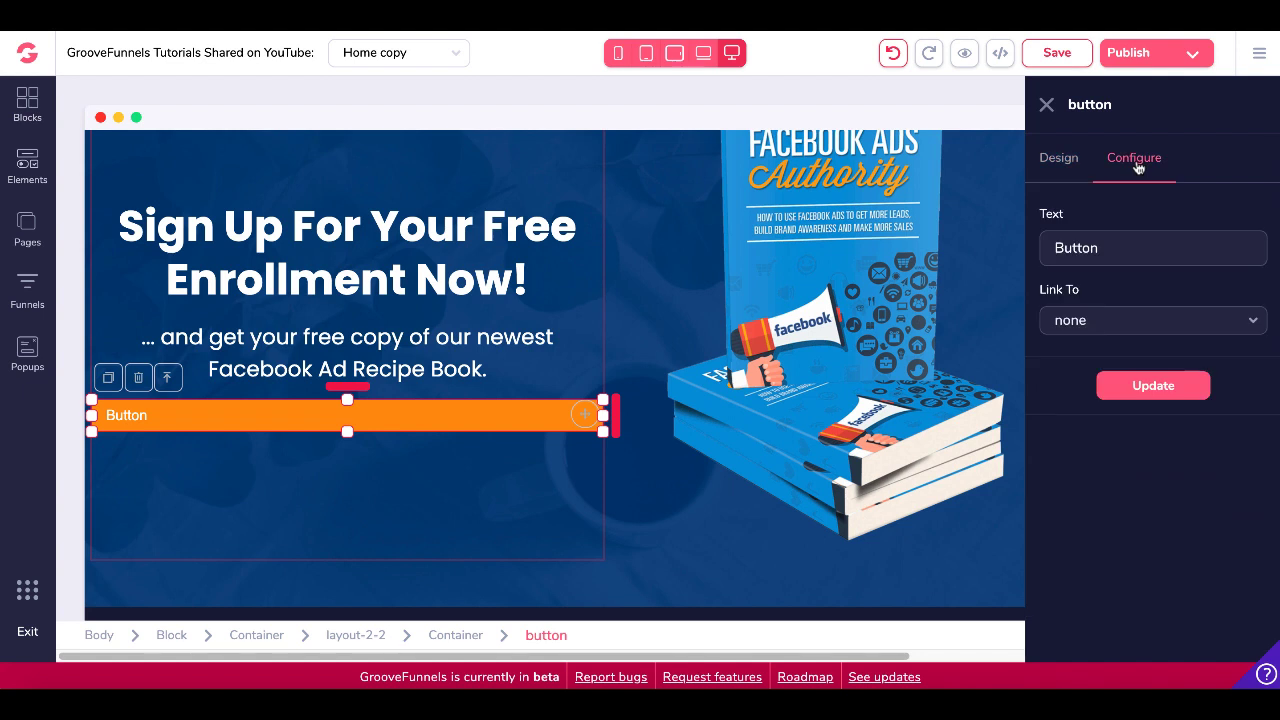
double_click(1093, 247)
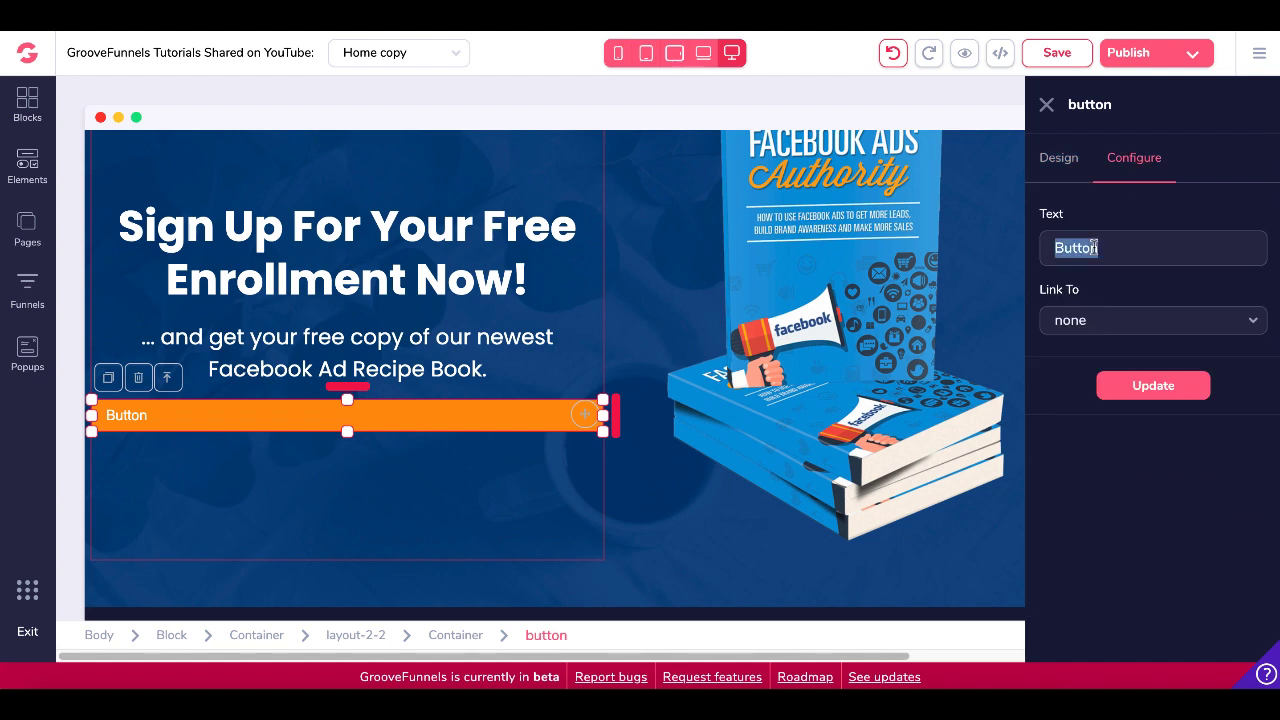
text(ENROLL NOW FOR FREE!)
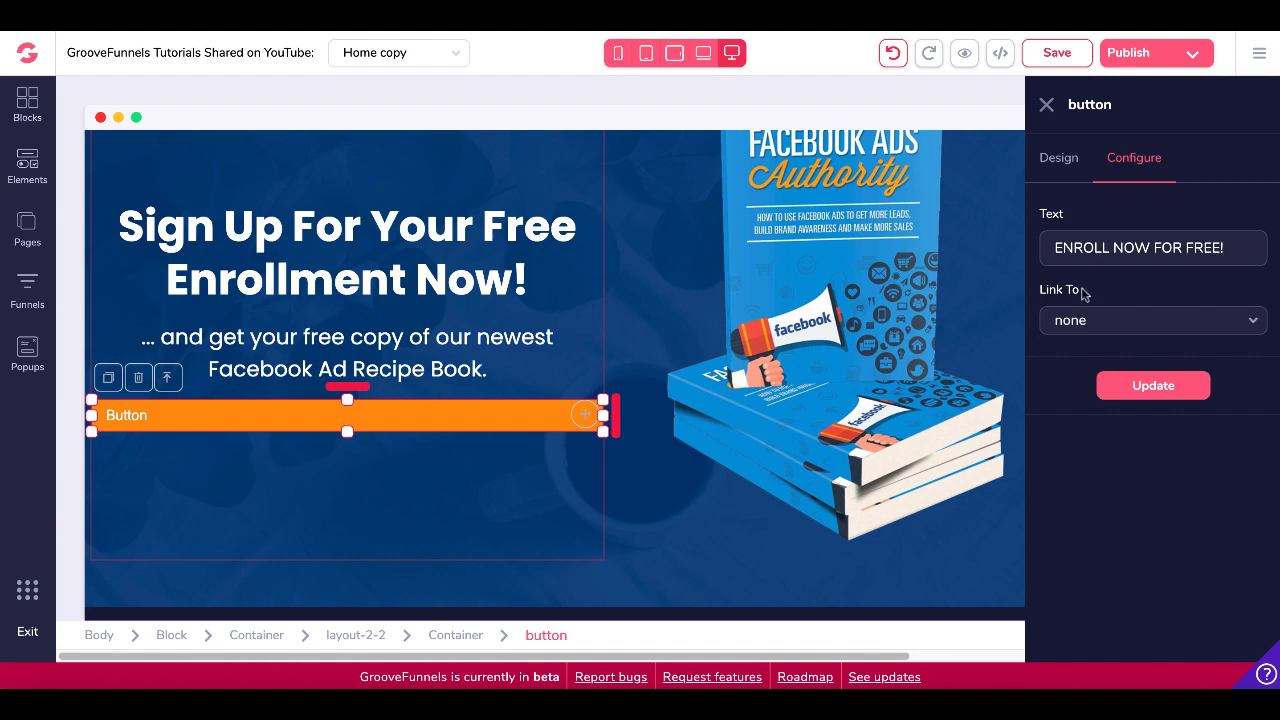
click(1081, 322)
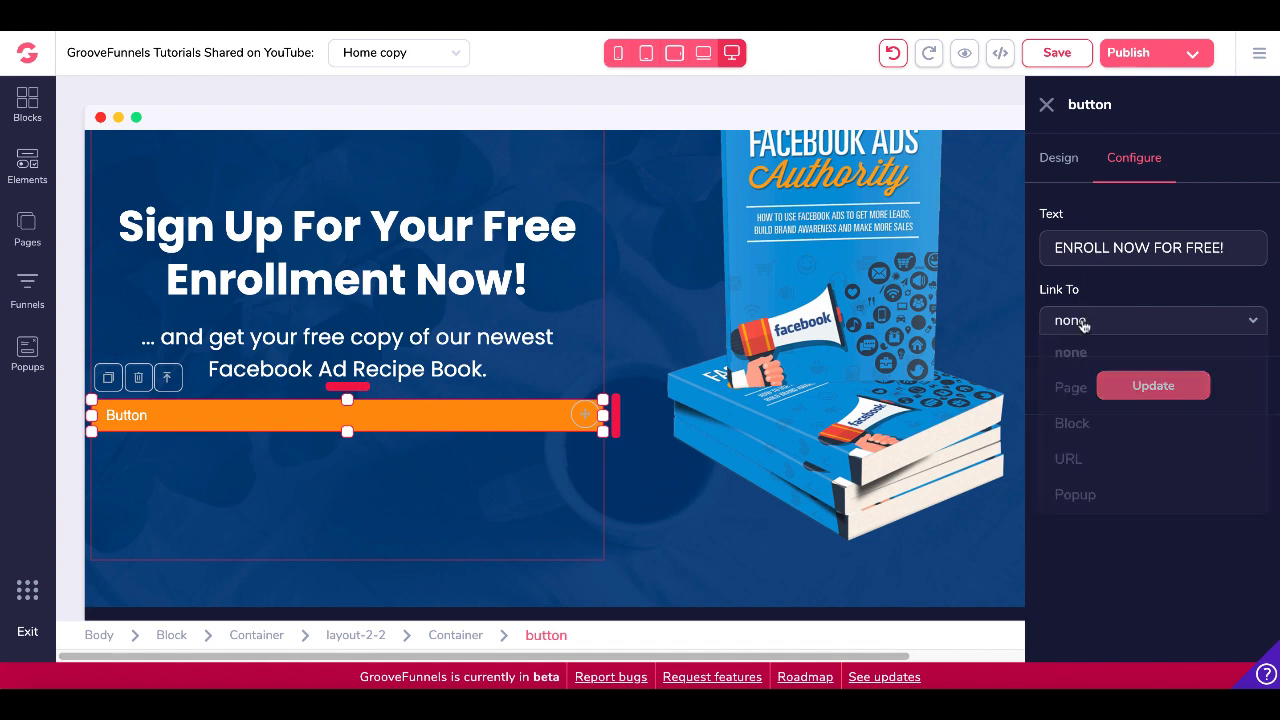
click(1077, 492)
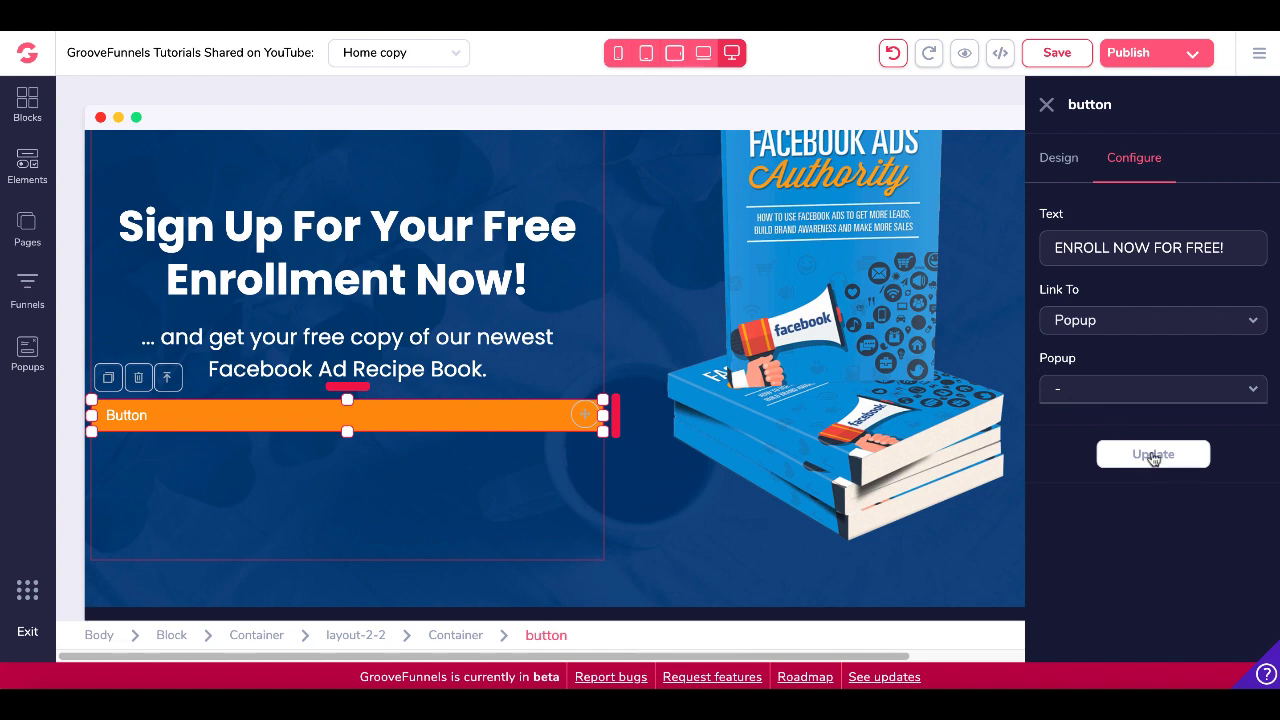
click(1109, 333)
click(1099, 354)
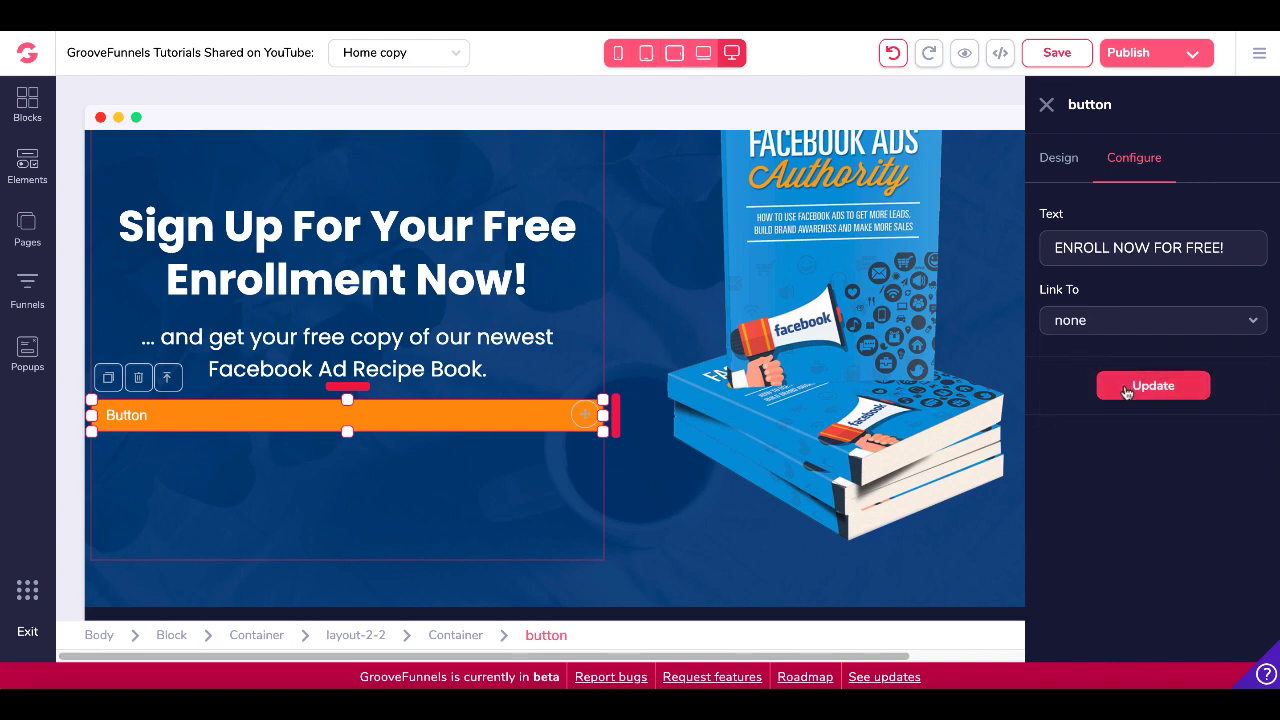
click(1127, 392)
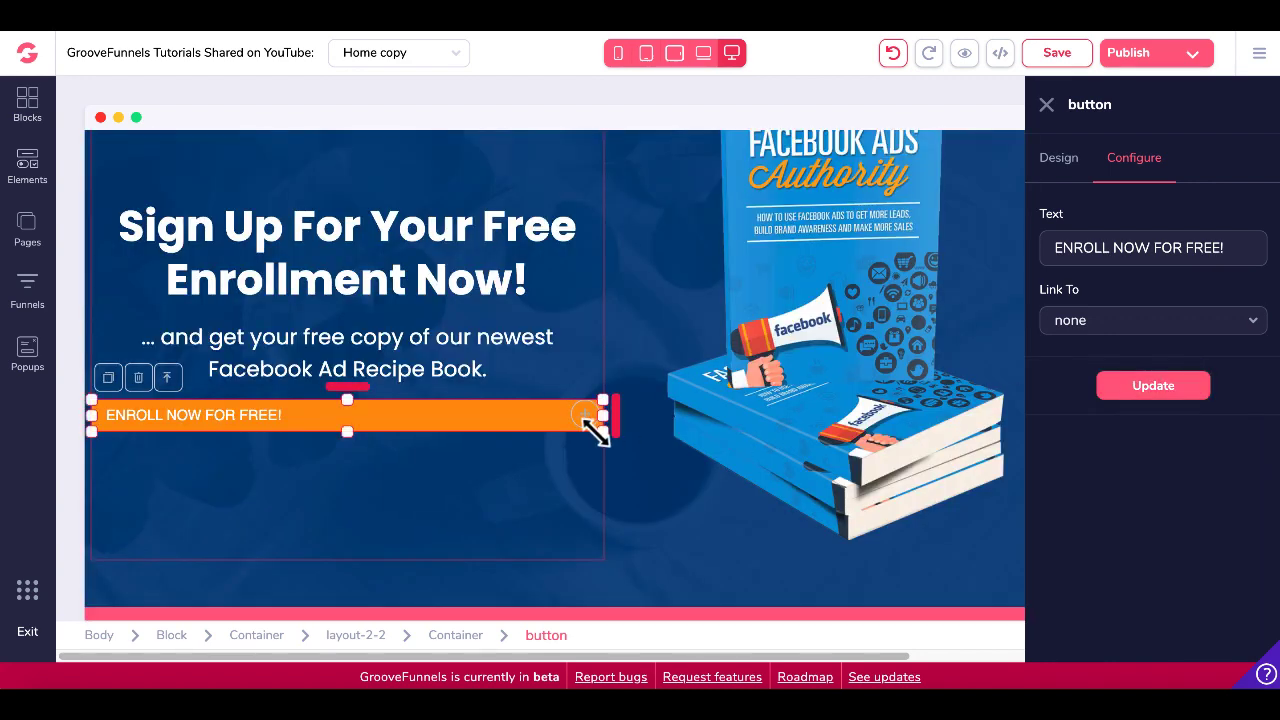
Resize the orange ENROLL NOW FOR FREE! button to a narrower width and 50 px height, and center it beneath the text.
click(1064, 172)
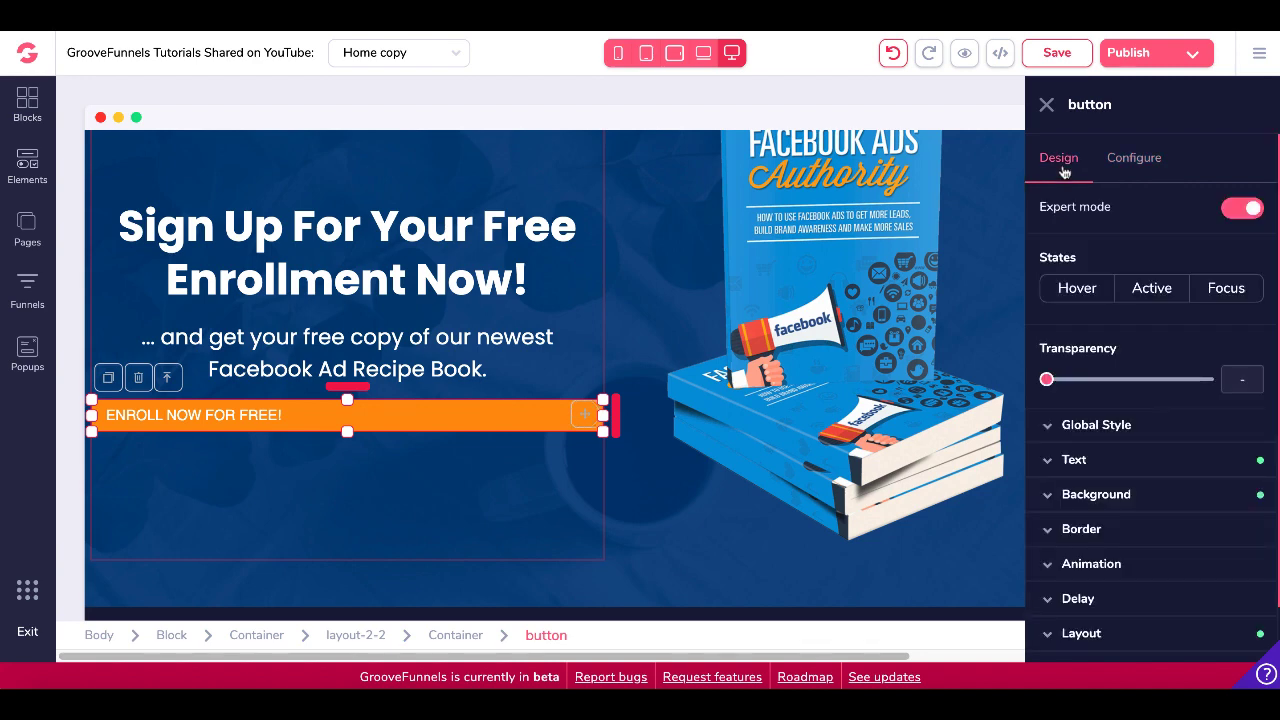
scroll(1097, 448, down, 2)
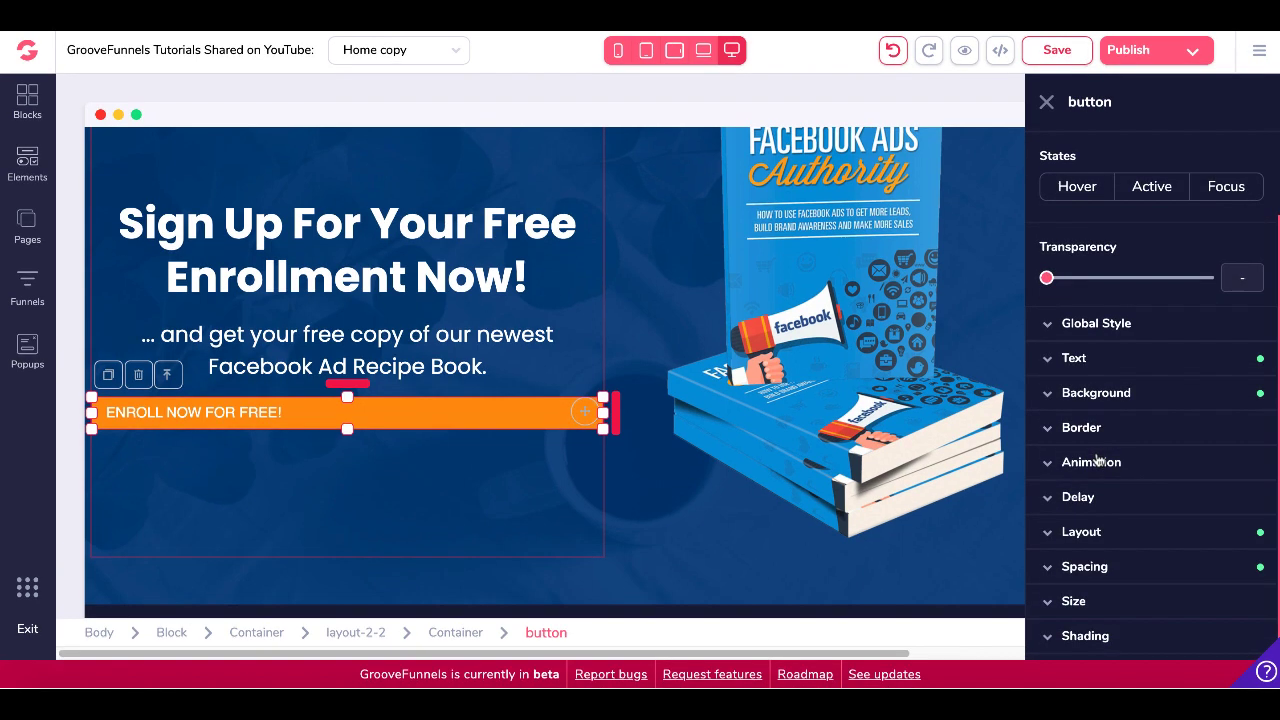
click(1050, 603)
scroll(1157, 568, down, 4)
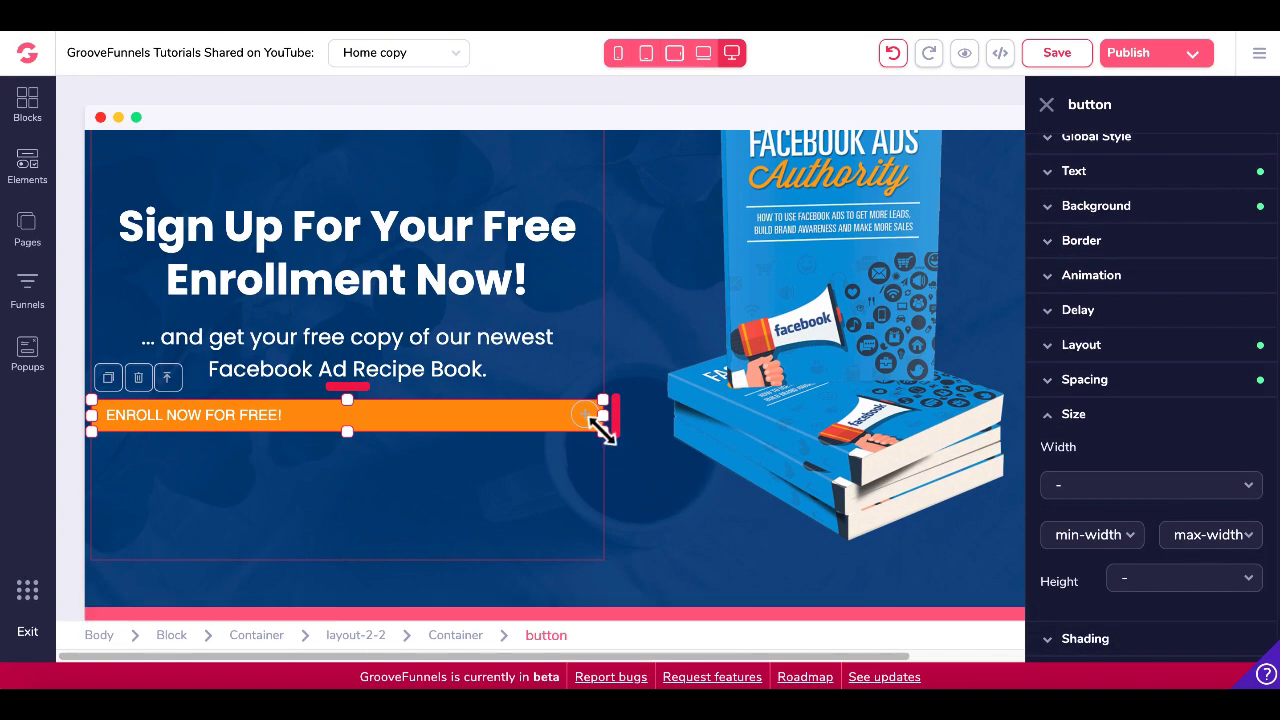
drag(603, 415, 412, 437)
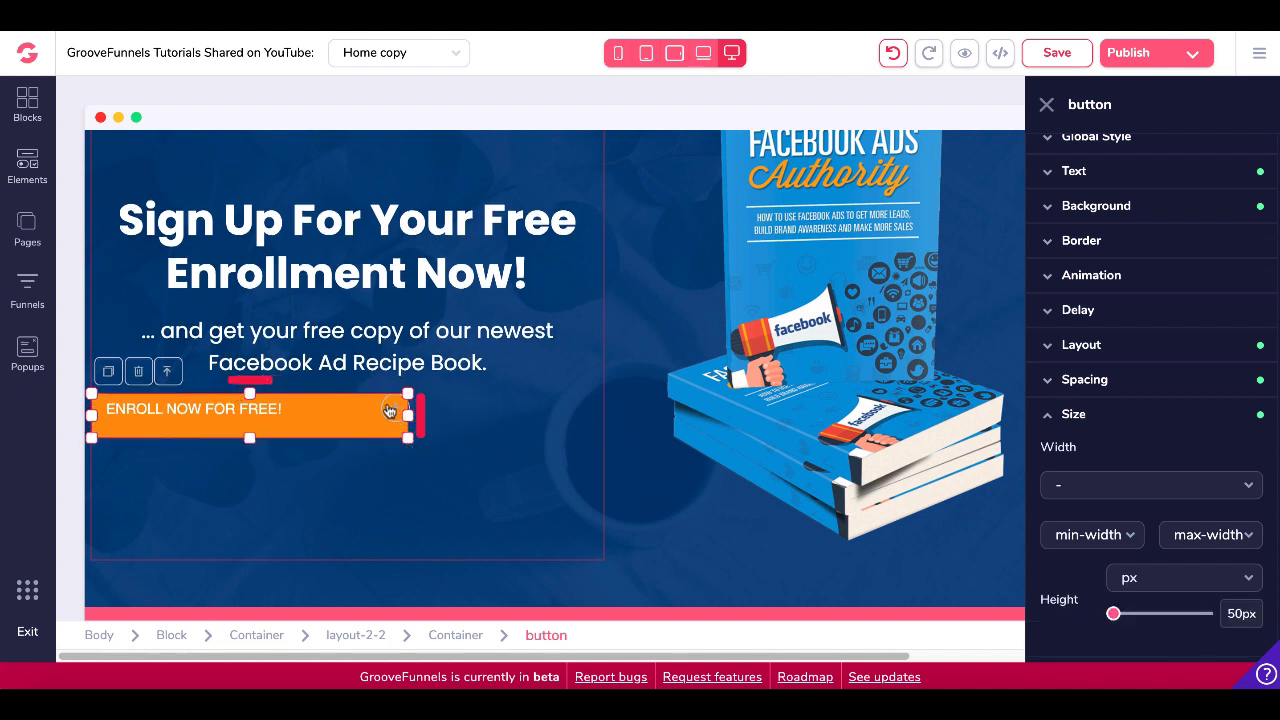
drag(409, 409, 470, 411)
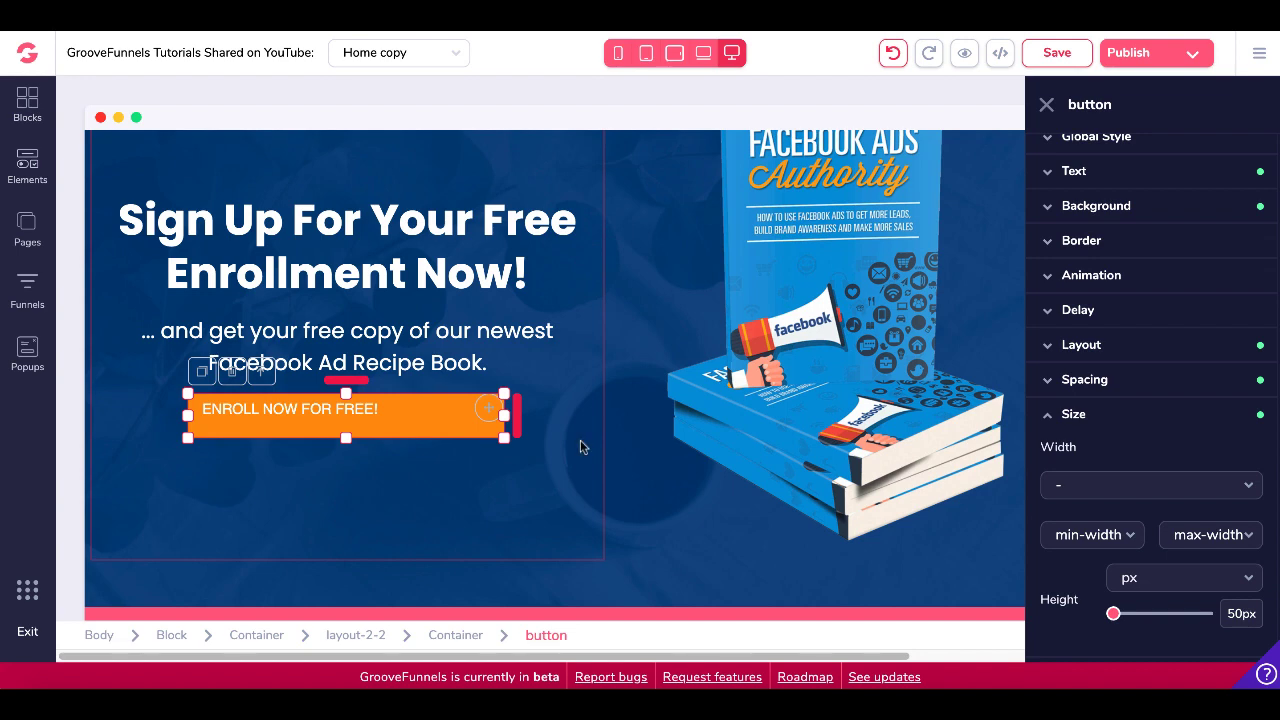
Set the button's link target to Popup, leave the specific popup unselected, and save the page.
scroll(1163, 425, up, 3)
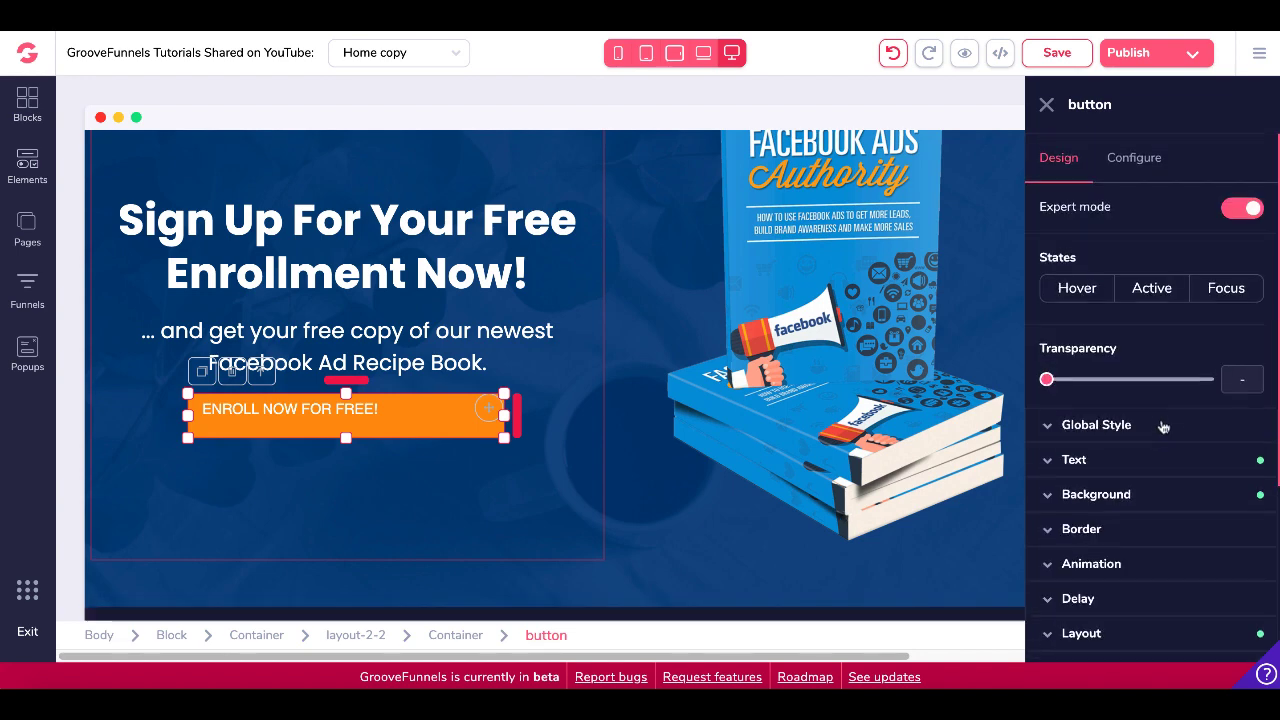
click(1138, 162)
click(1100, 320)
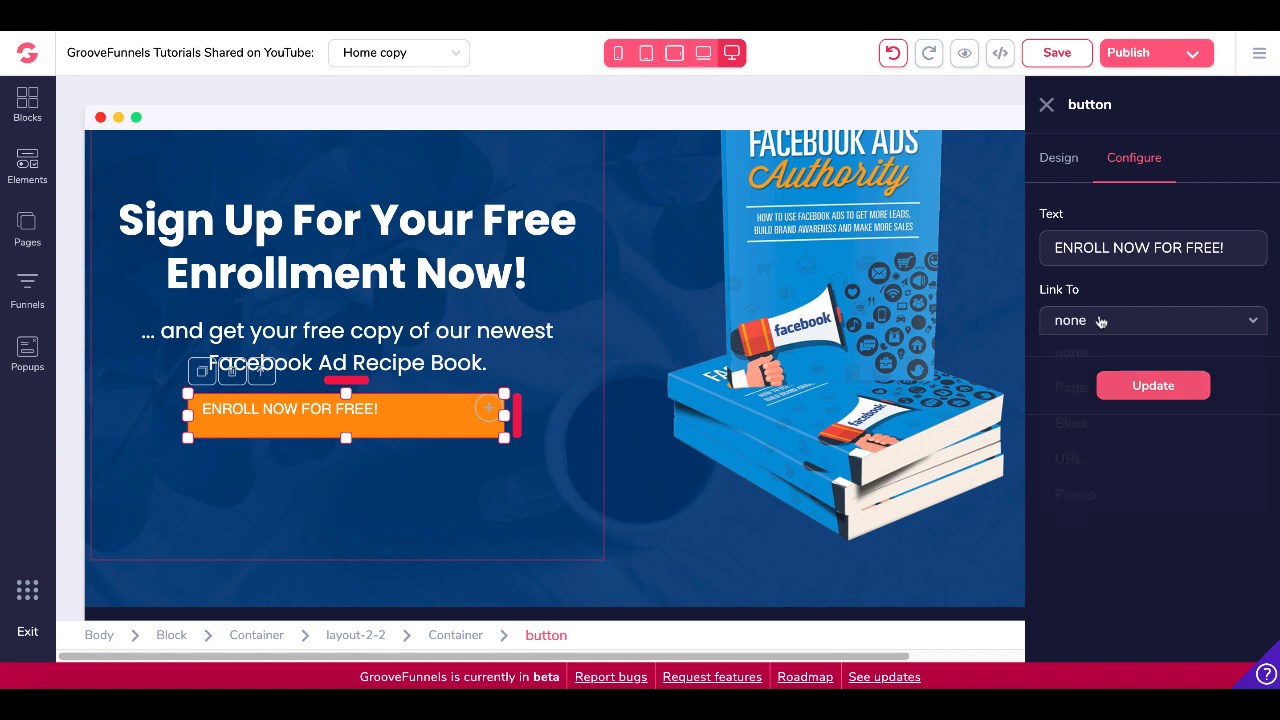
click(1090, 490)
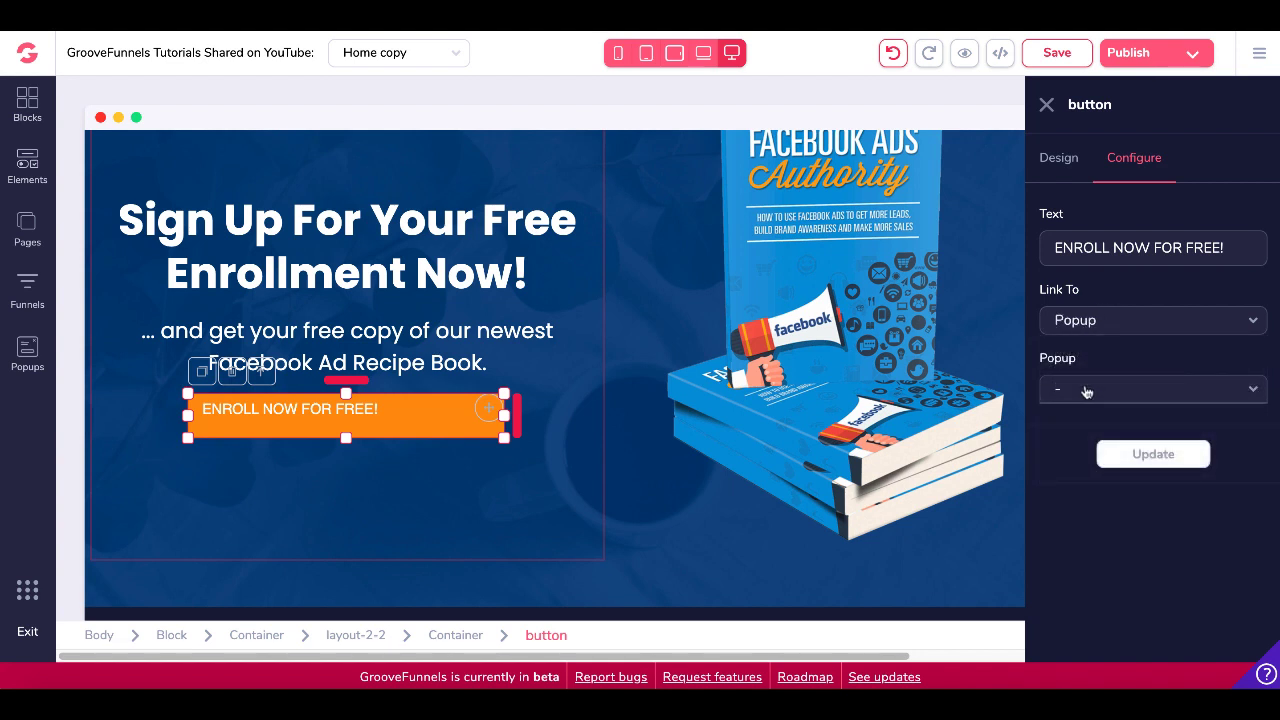
click(1056, 54)
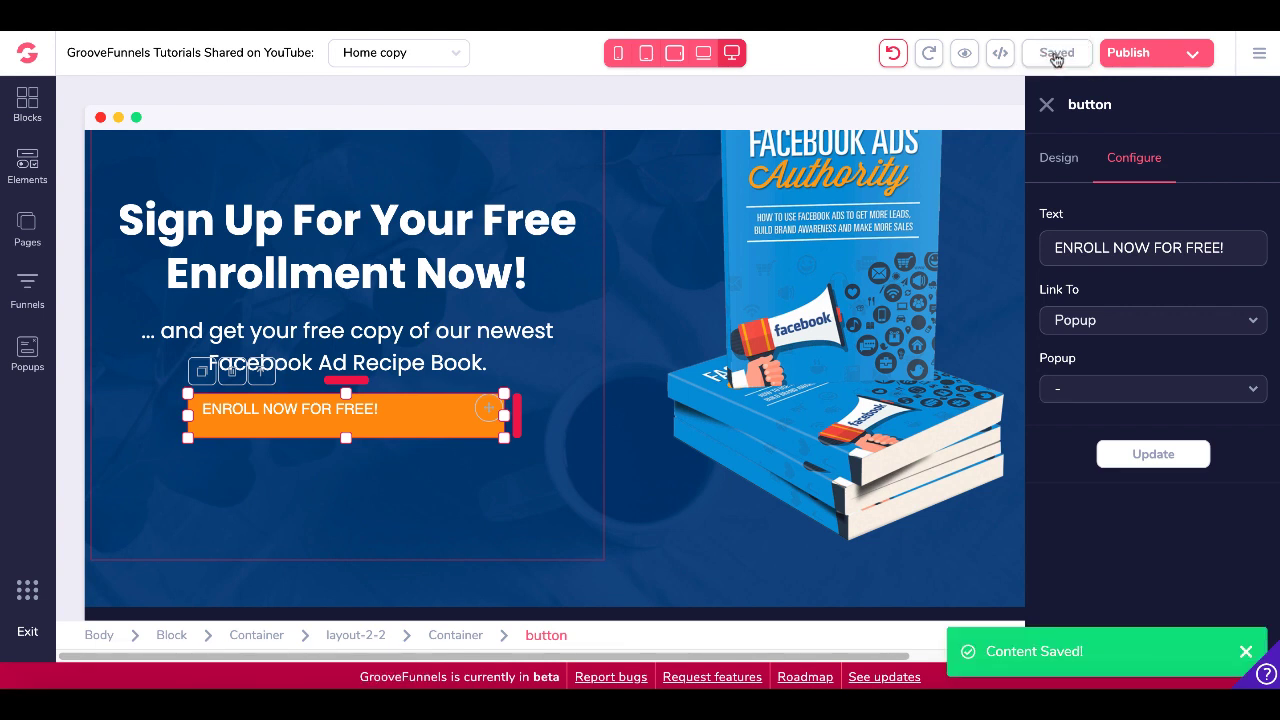
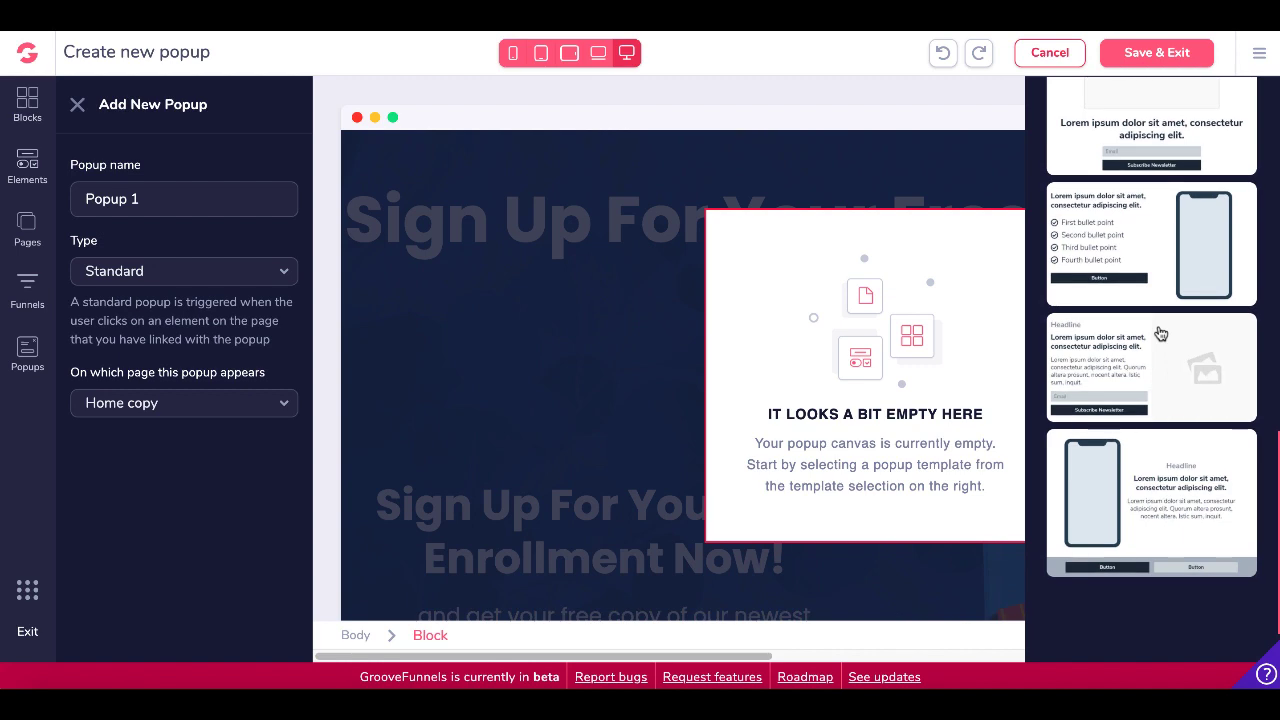
Apply the first popup template, with a centered headline, email field and Subscribe Newsletter button, to the new popup.
scroll(1160, 333, up, 10)
scroll(1160, 333, up, 1)
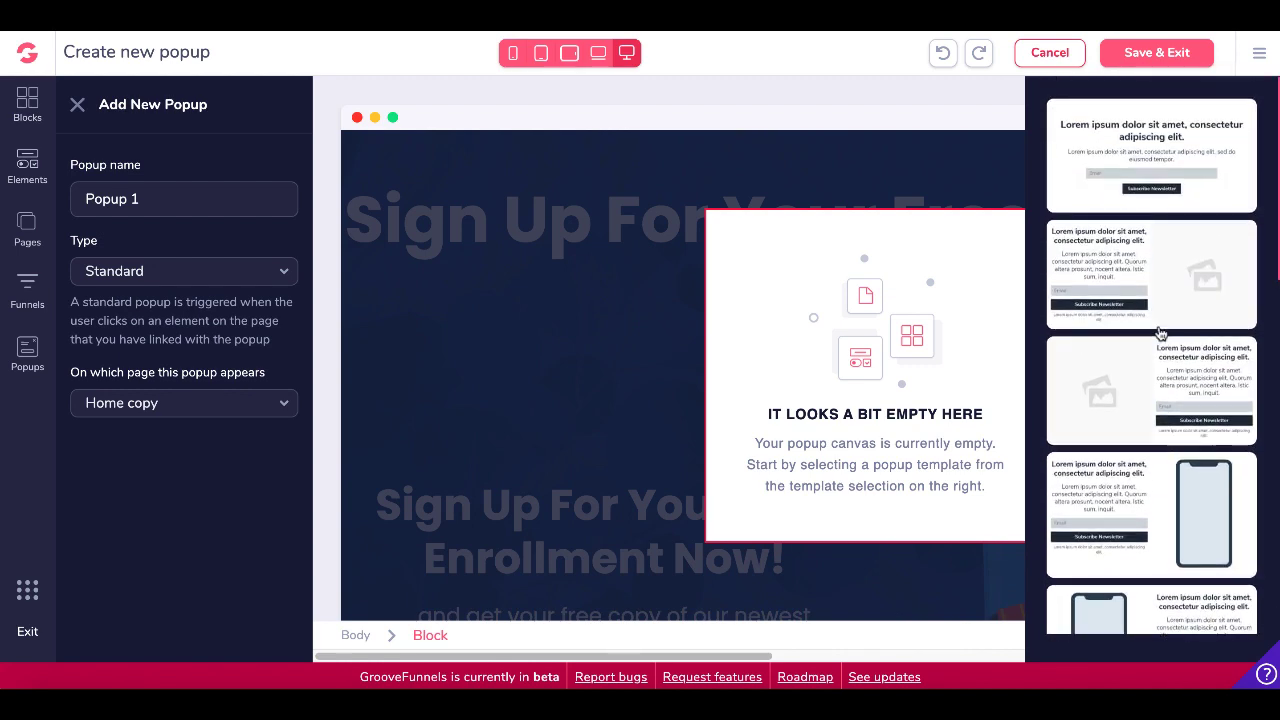
click(1083, 203)
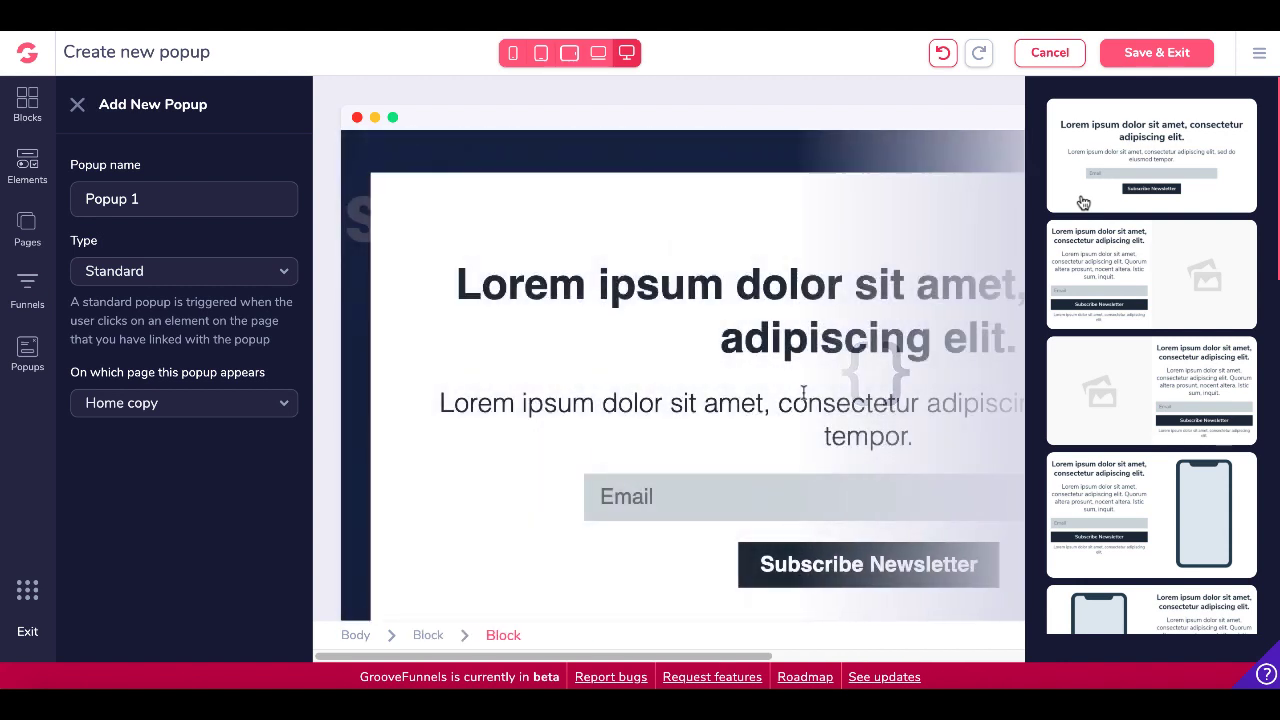
click(79, 110)
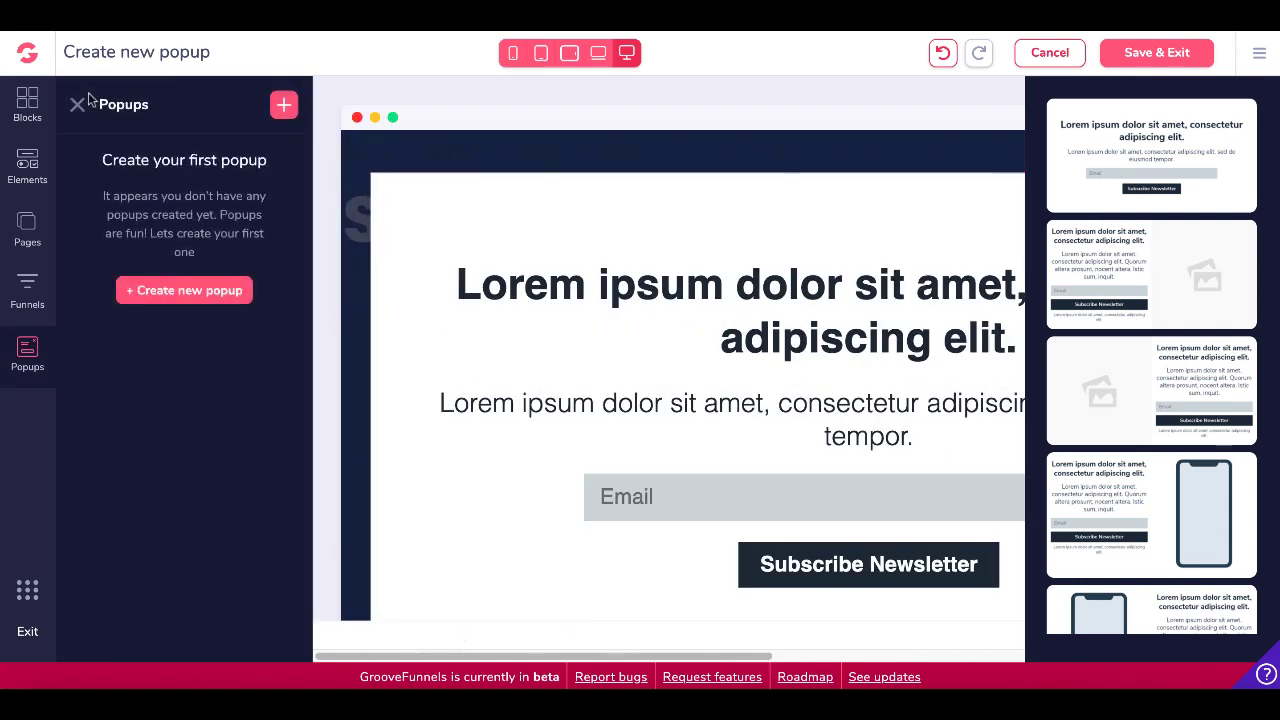
click(77, 108)
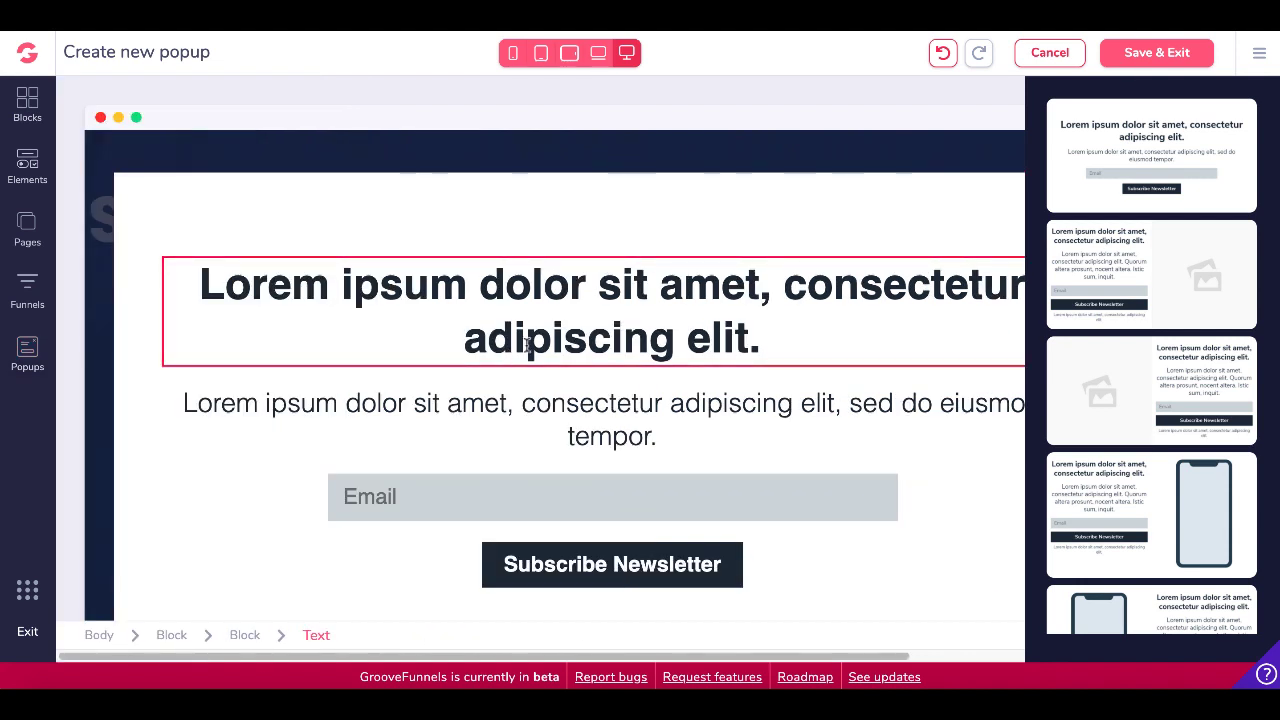
Delete the template's Email input field from the popup form and confirm the deletion.
click(531, 341)
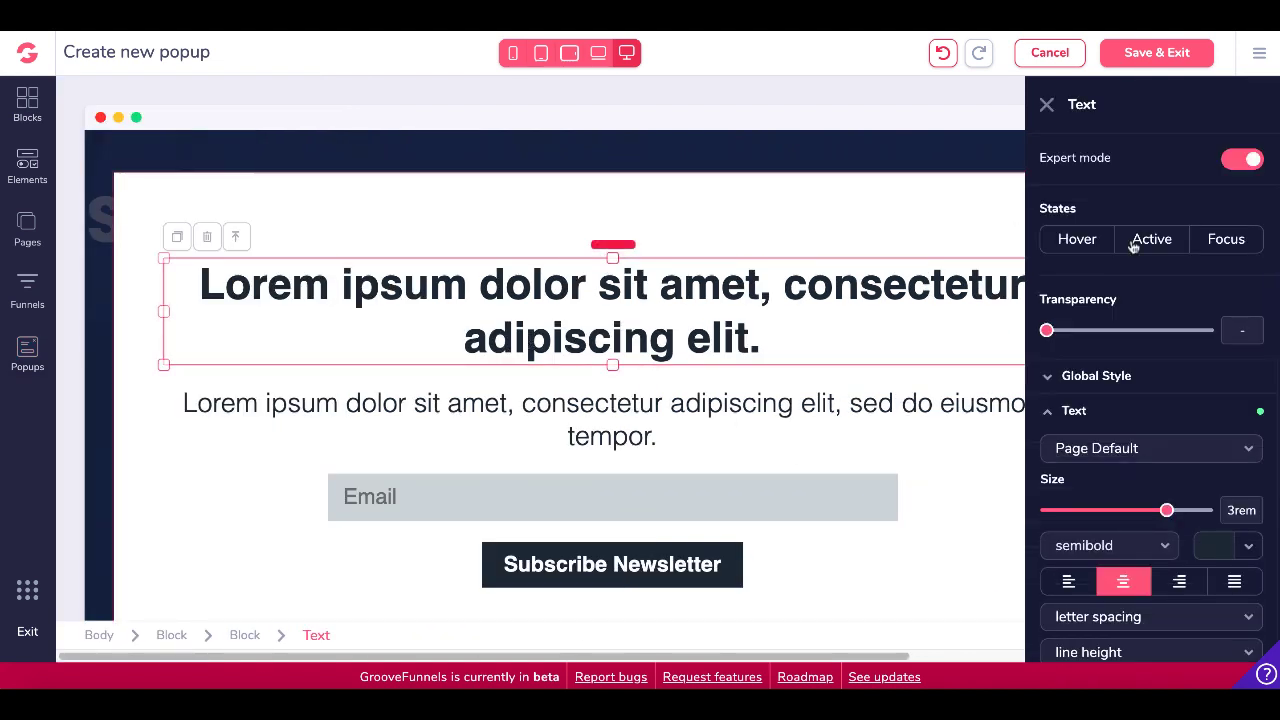
click(676, 519)
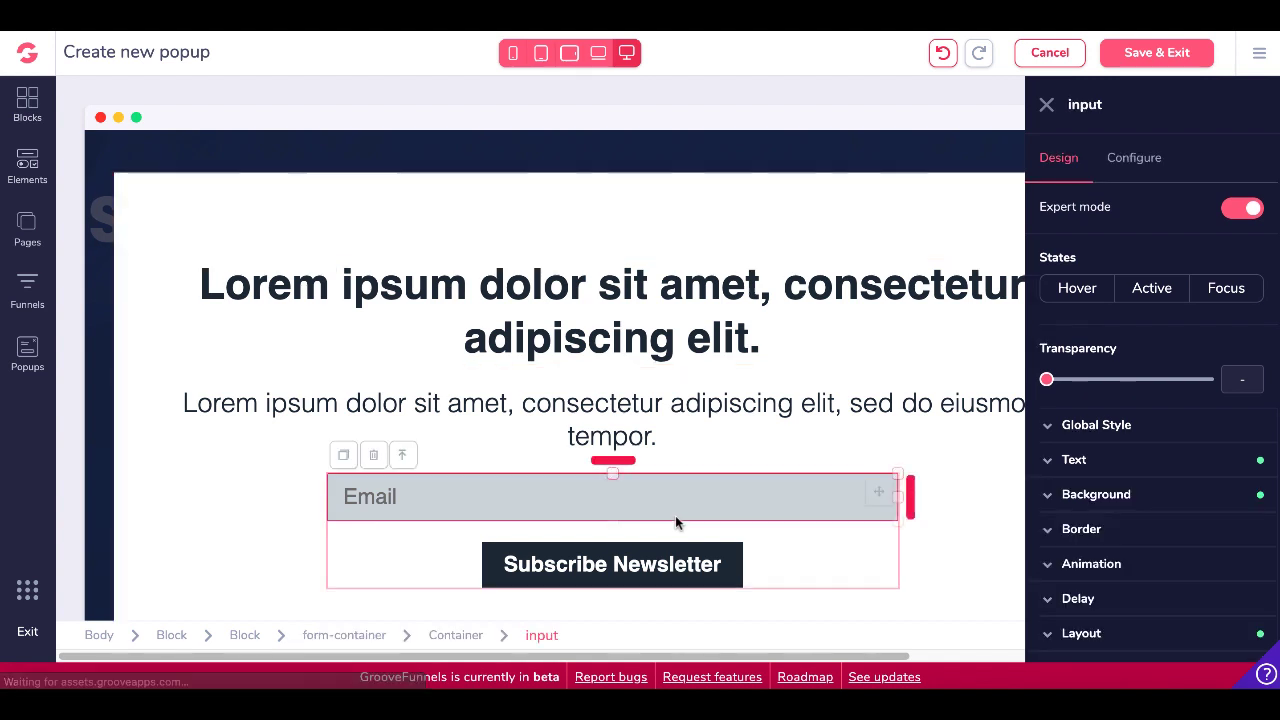
click(1131, 165)
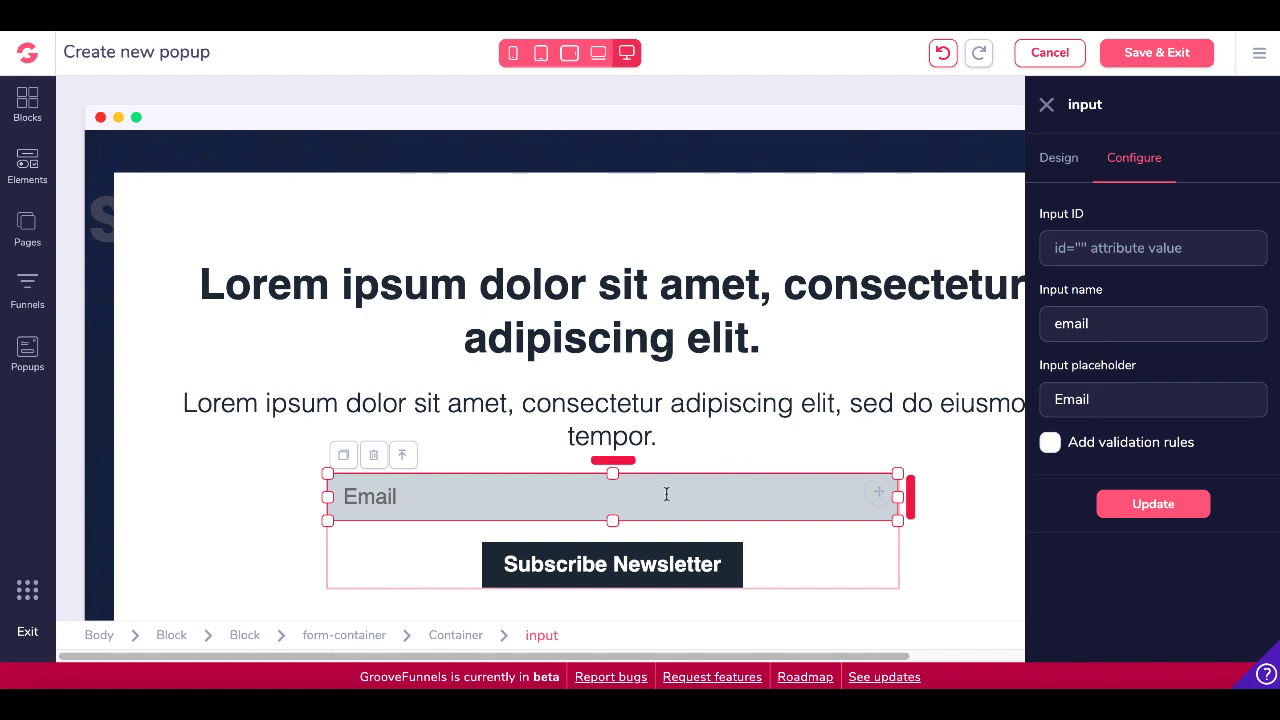
click(373, 457)
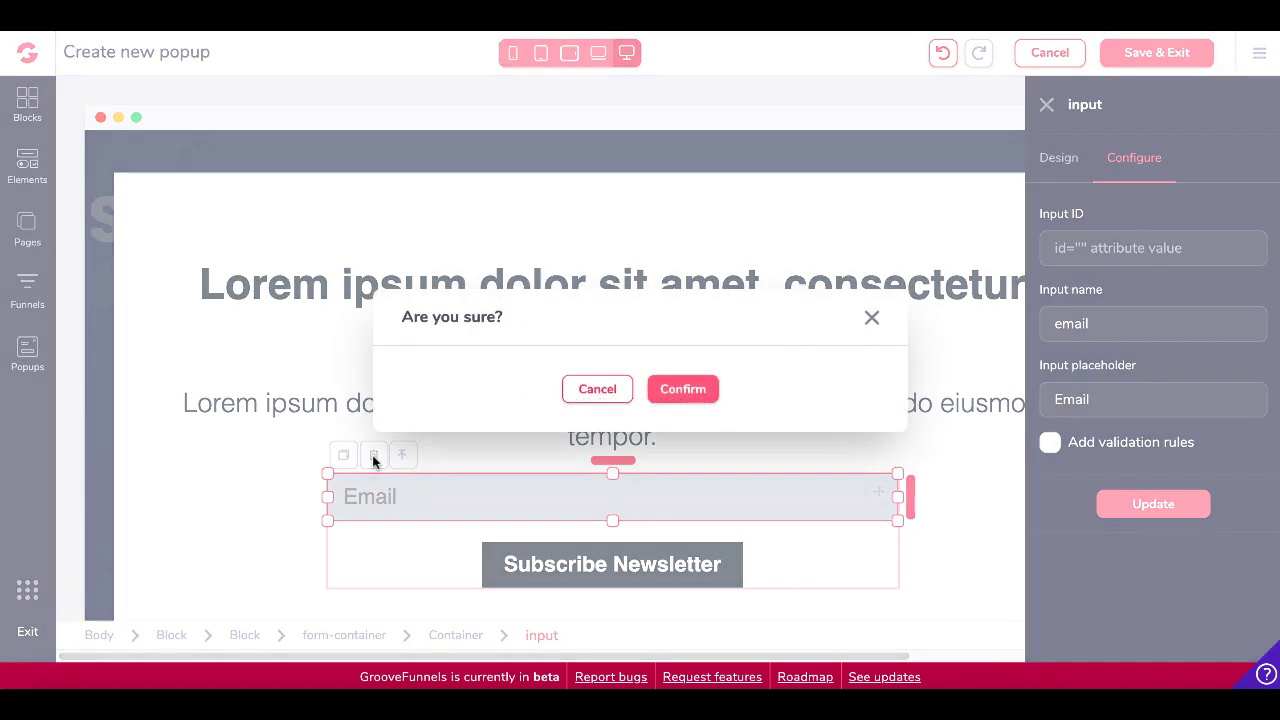
click(680, 386)
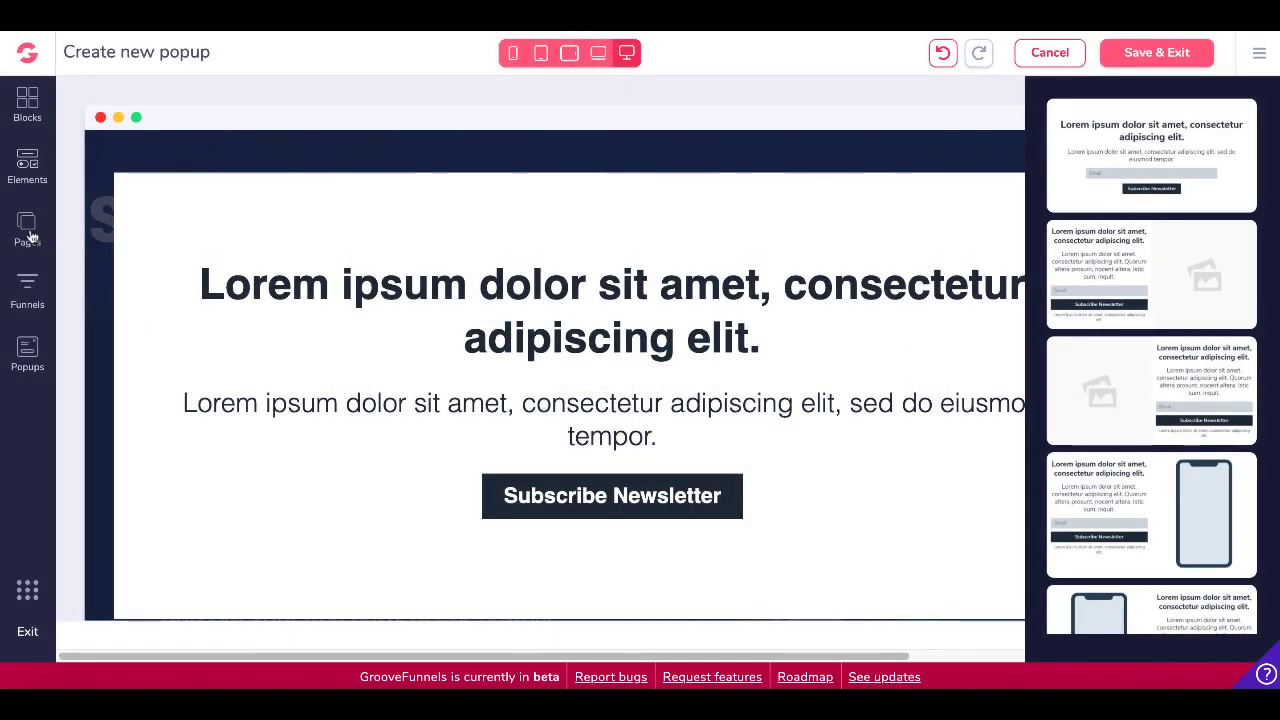
Add the AWeber integration form to the popup, directly above the Subscribe Newsletter button.
click(30, 165)
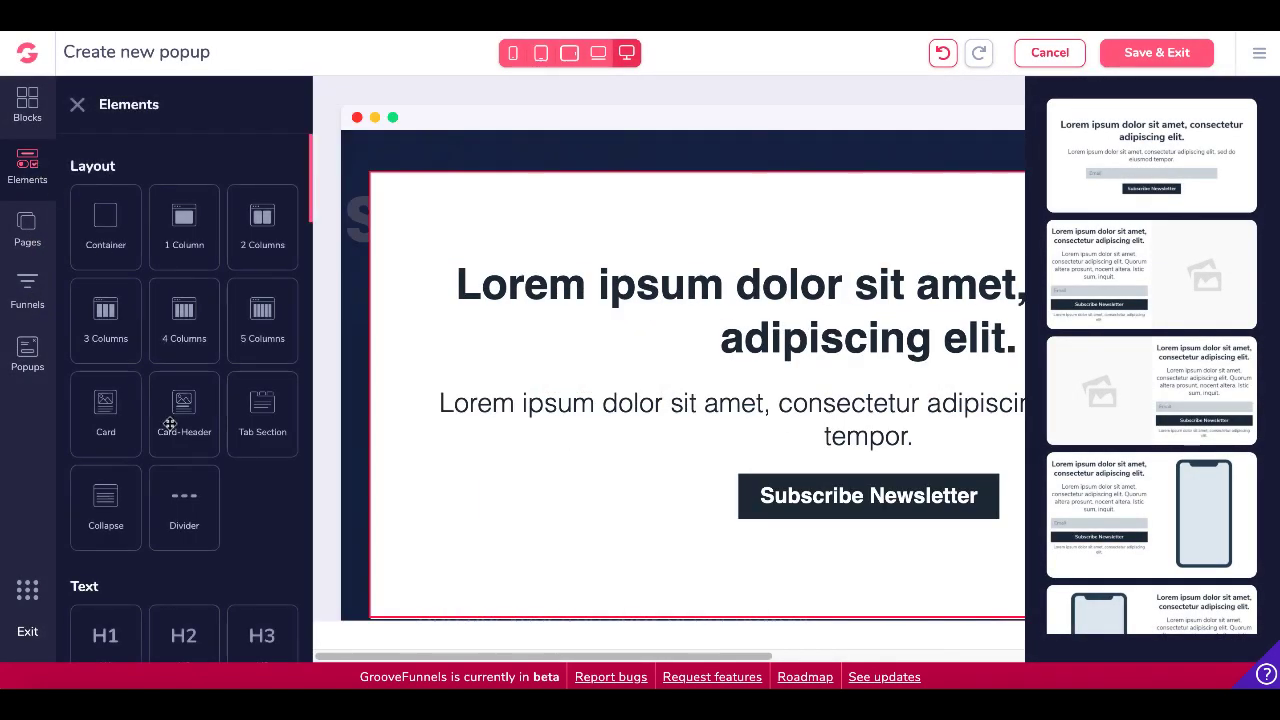
scroll(168, 424, down, 5)
scroll(170, 424, down, 8)
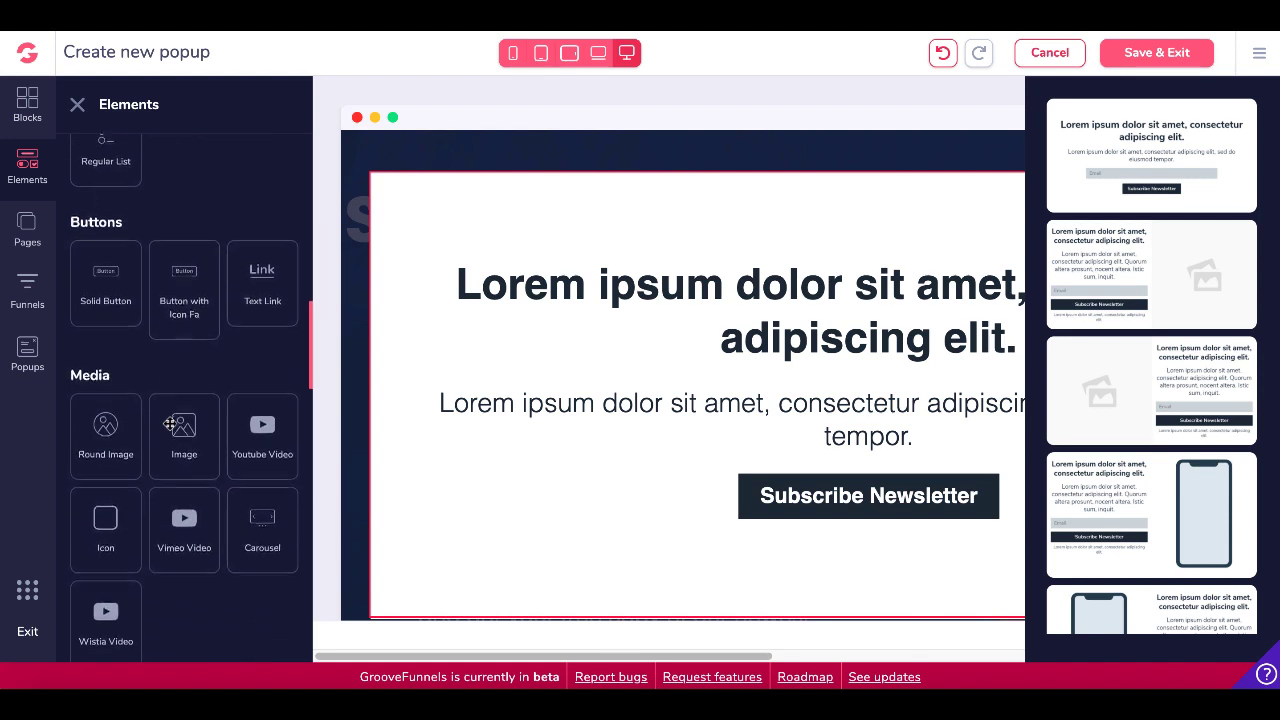
scroll(170, 424, down, 1)
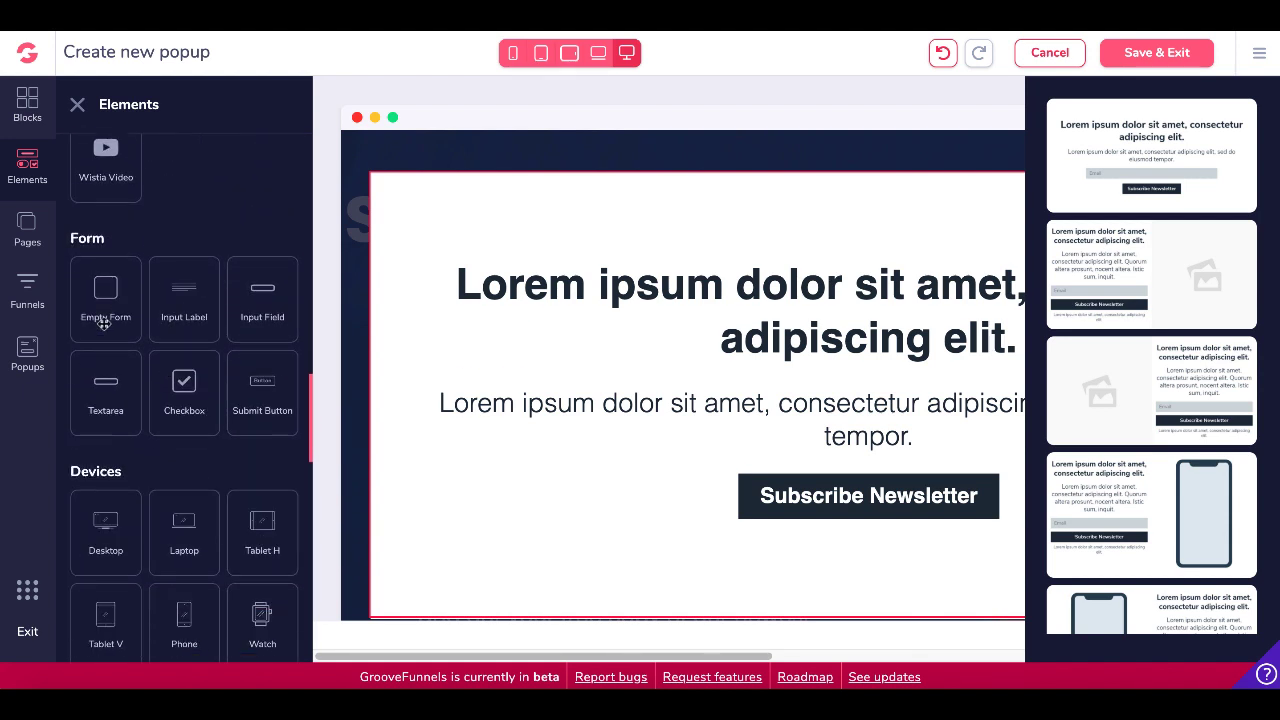
scroll(183, 409, down, 1)
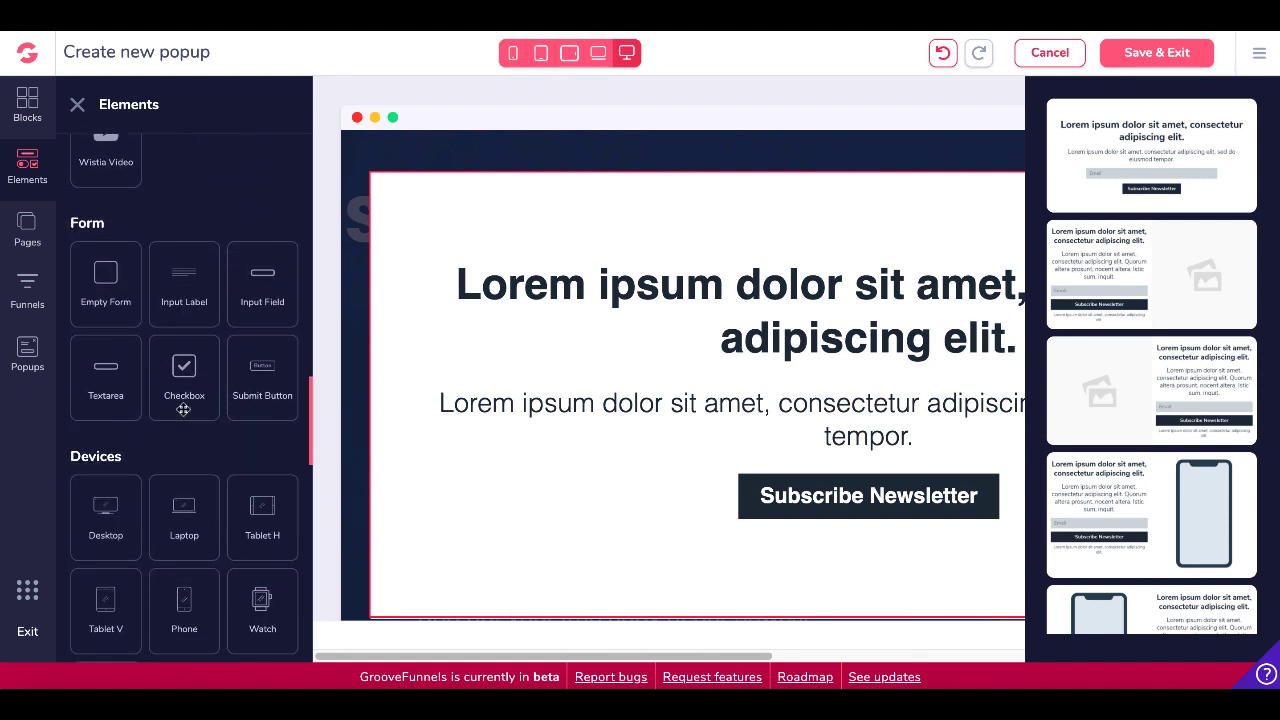
scroll(183, 409, down, 4)
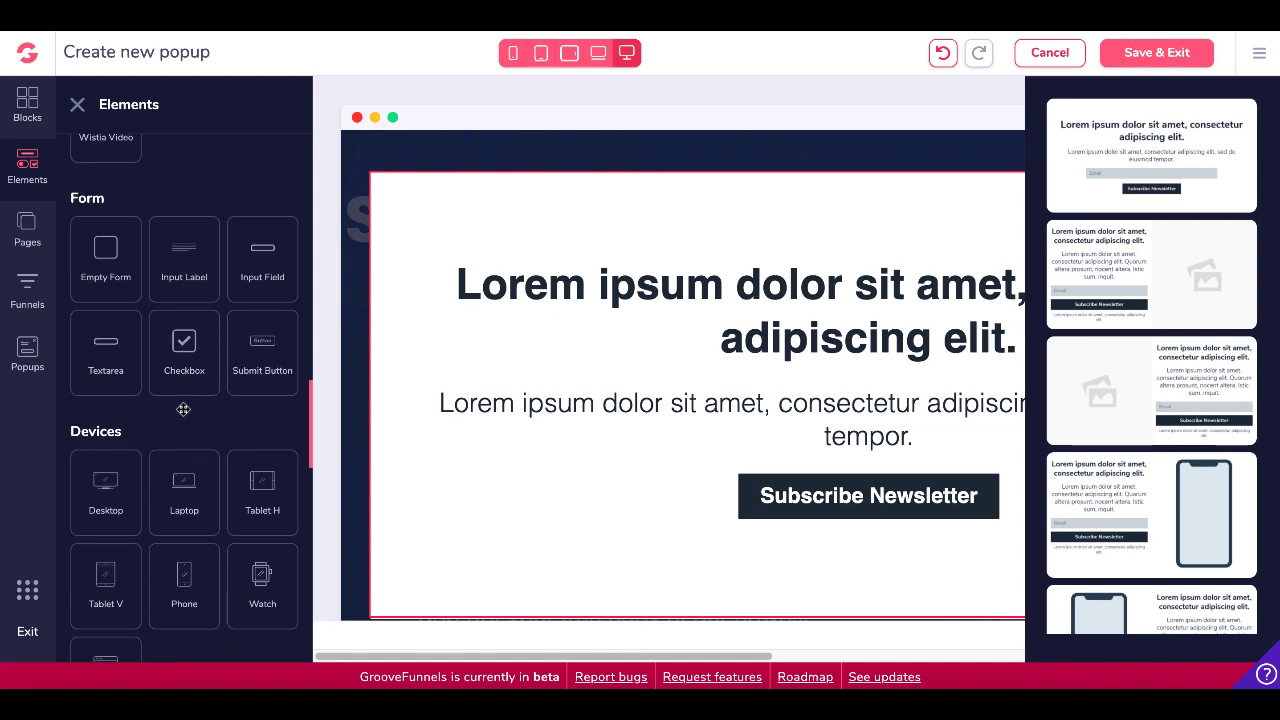
scroll(183, 409, down, 12)
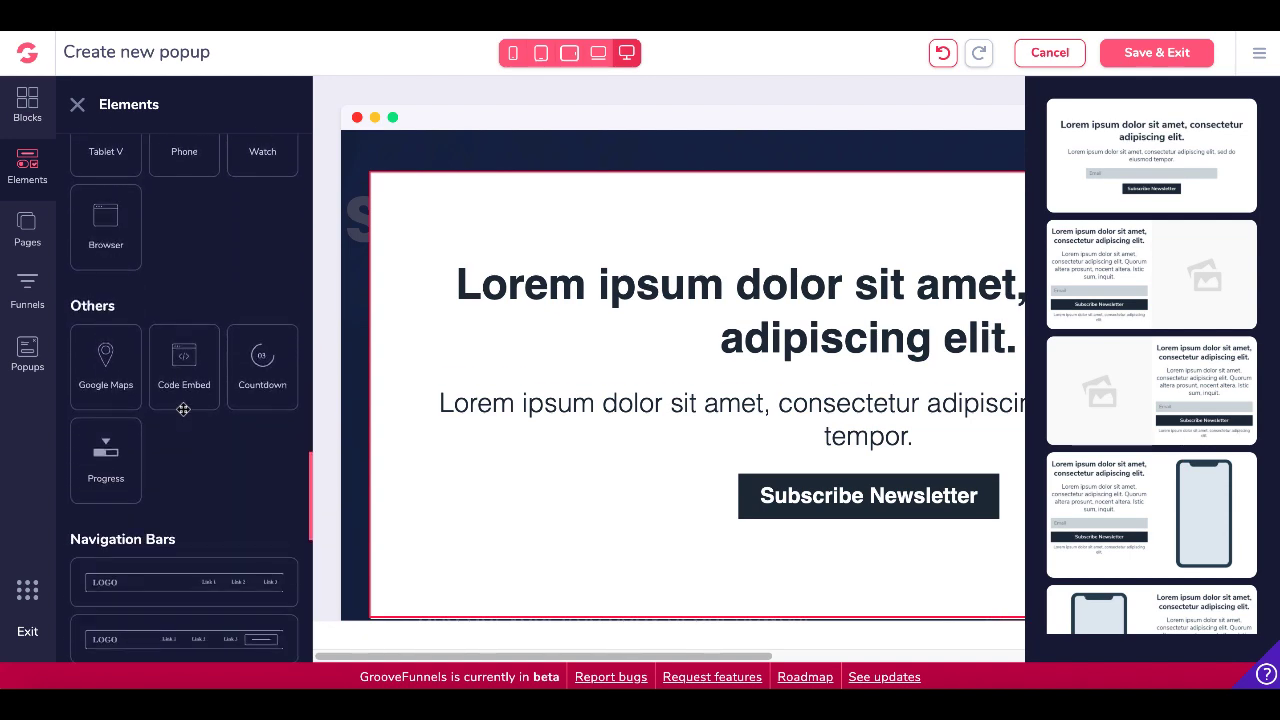
scroll(183, 409, down, 9)
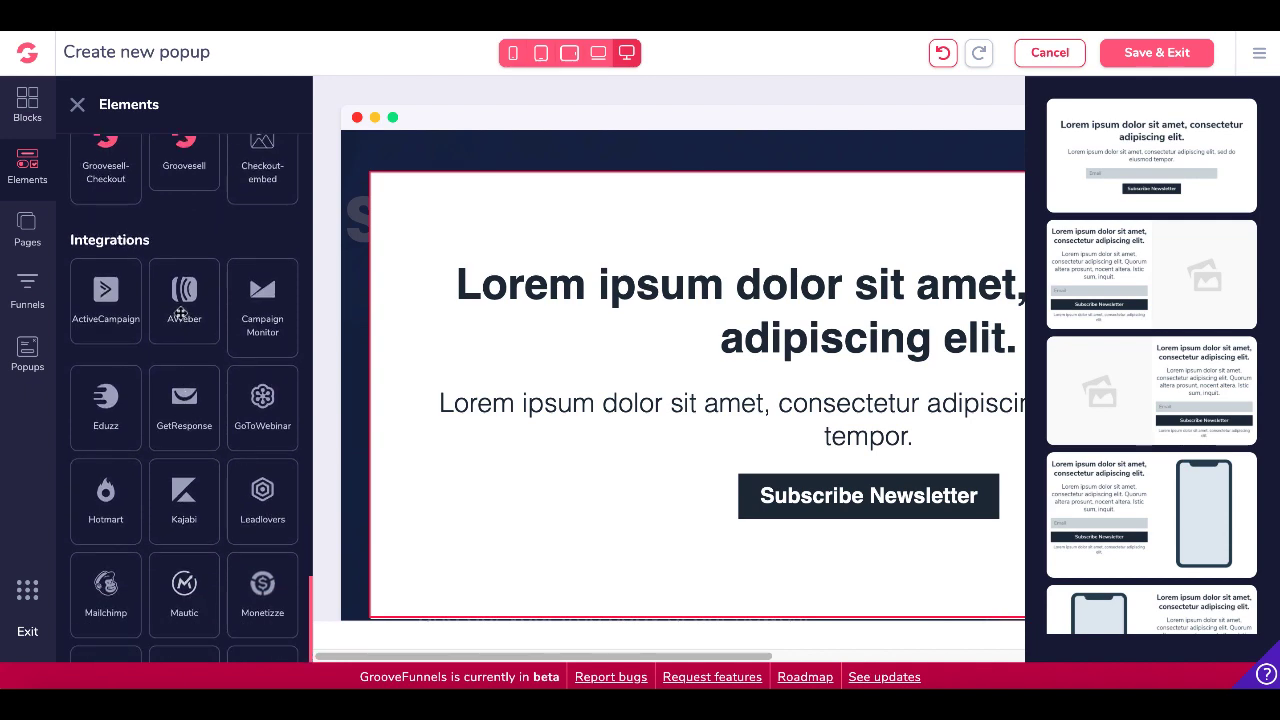
drag(181, 313, 813, 519)
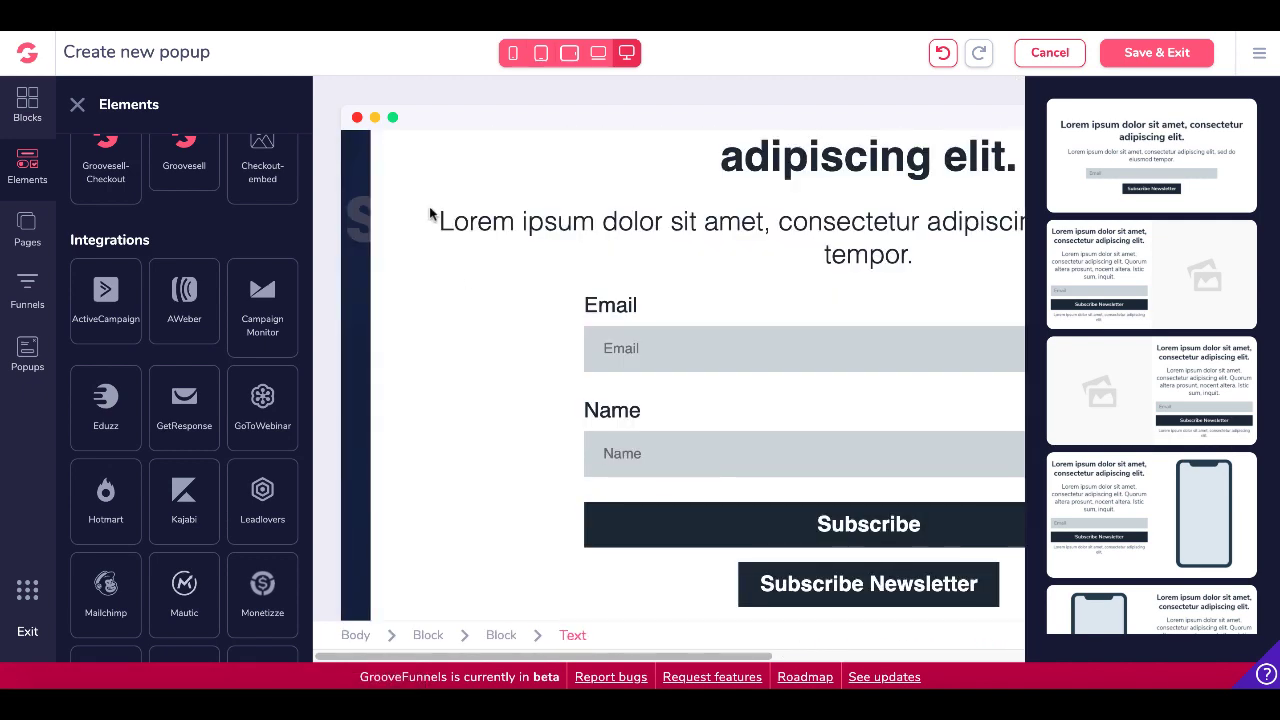
click(78, 105)
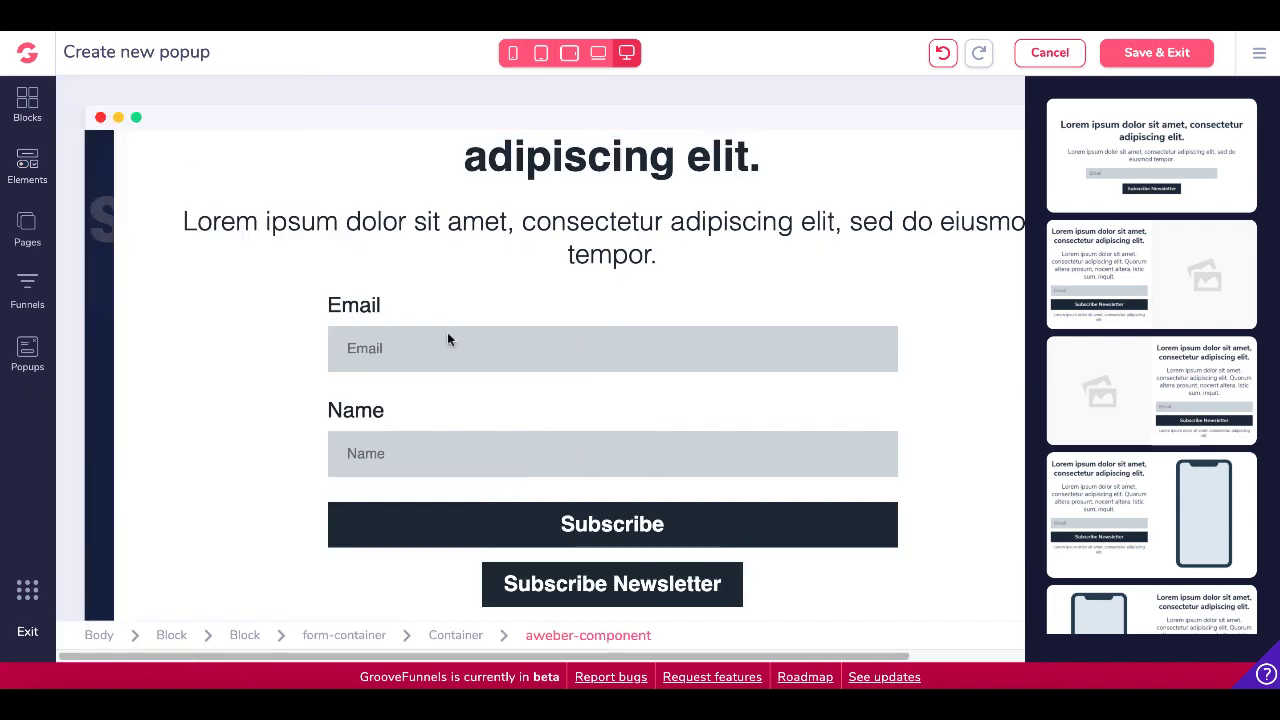
Delete the template's Subscribe Newsletter button below the AWeber form and confirm the deletion.
click(655, 605)
click(525, 540)
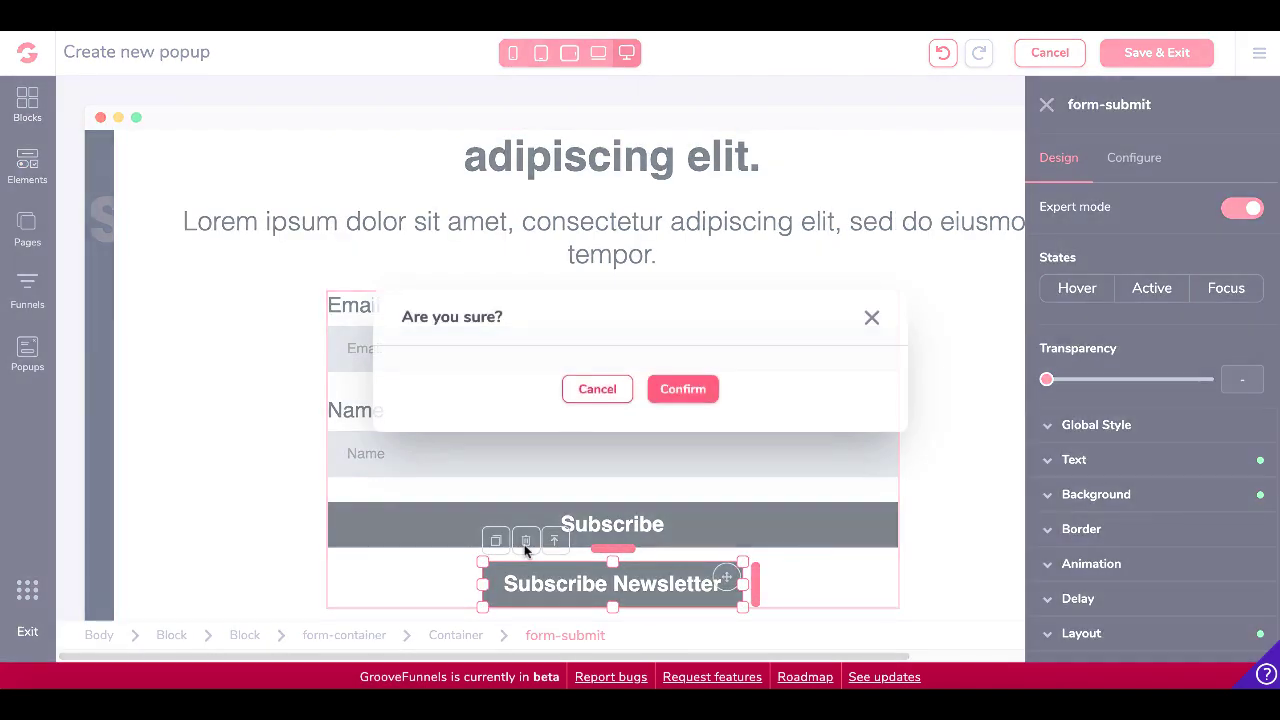
click(686, 388)
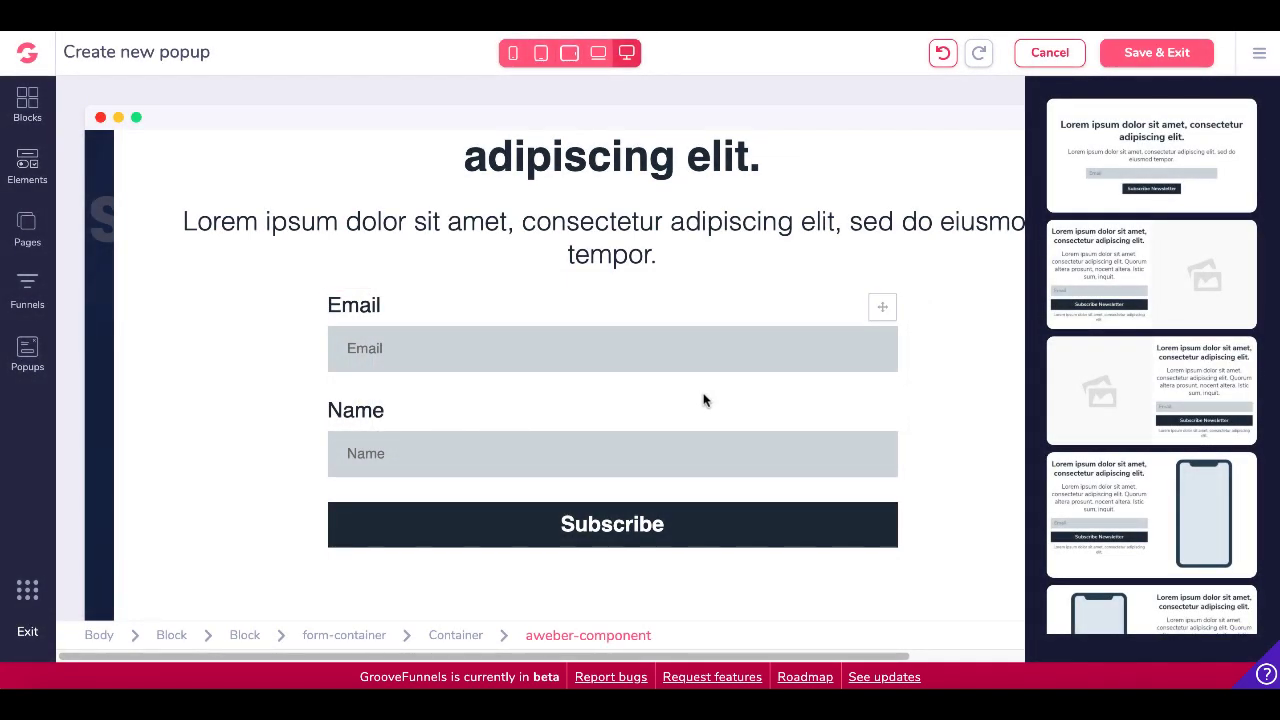
Examine the AWeber form's available mailing lists and its design settings.
click(703, 400)
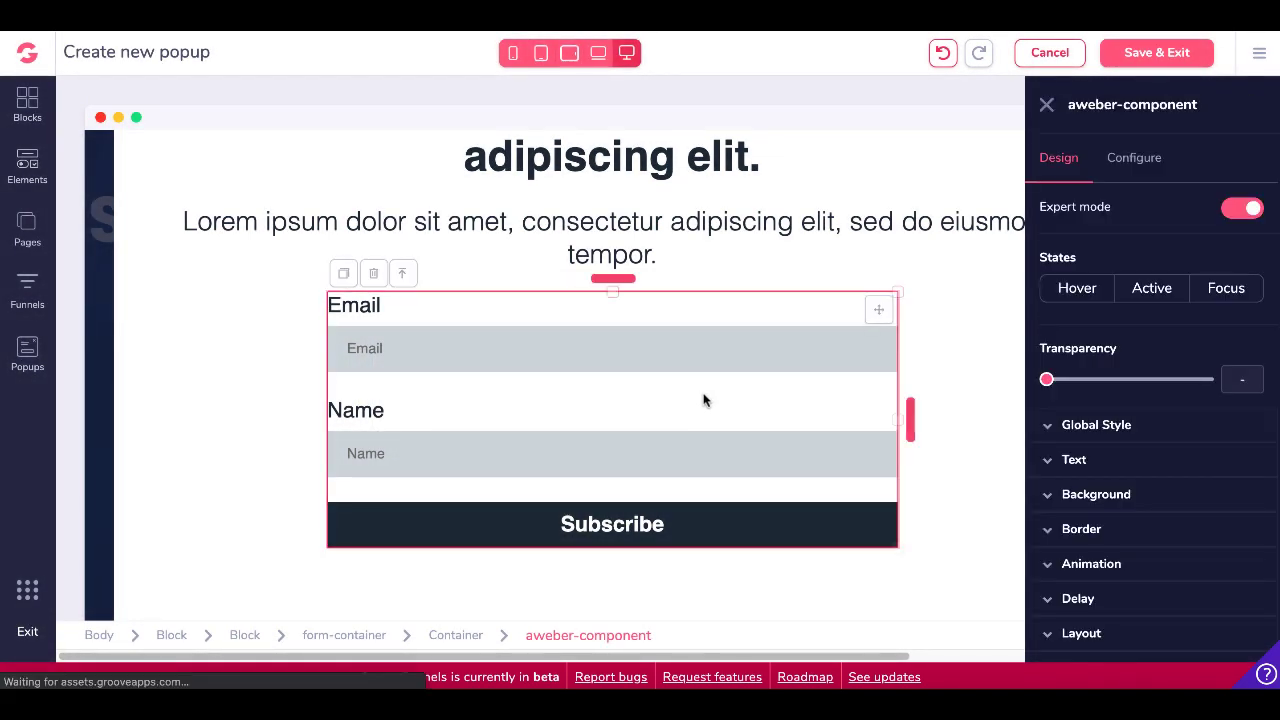
click(1133, 160)
click(1087, 315)
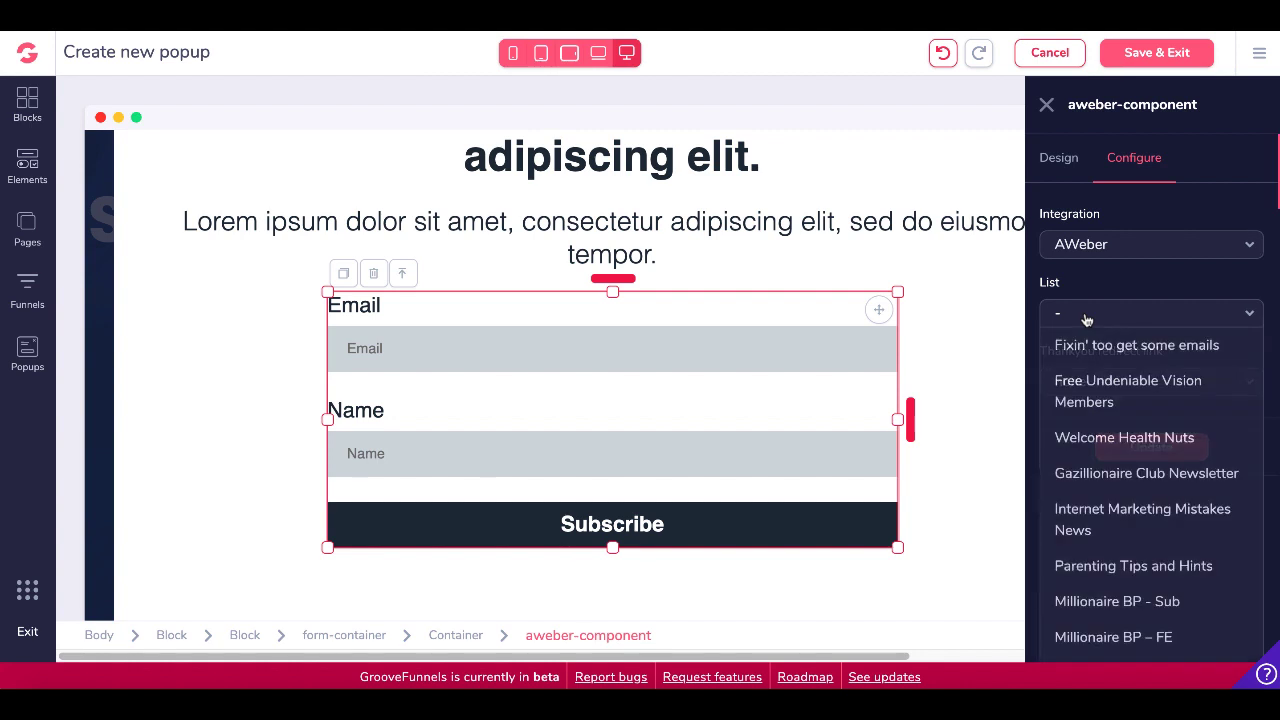
click(1064, 162)
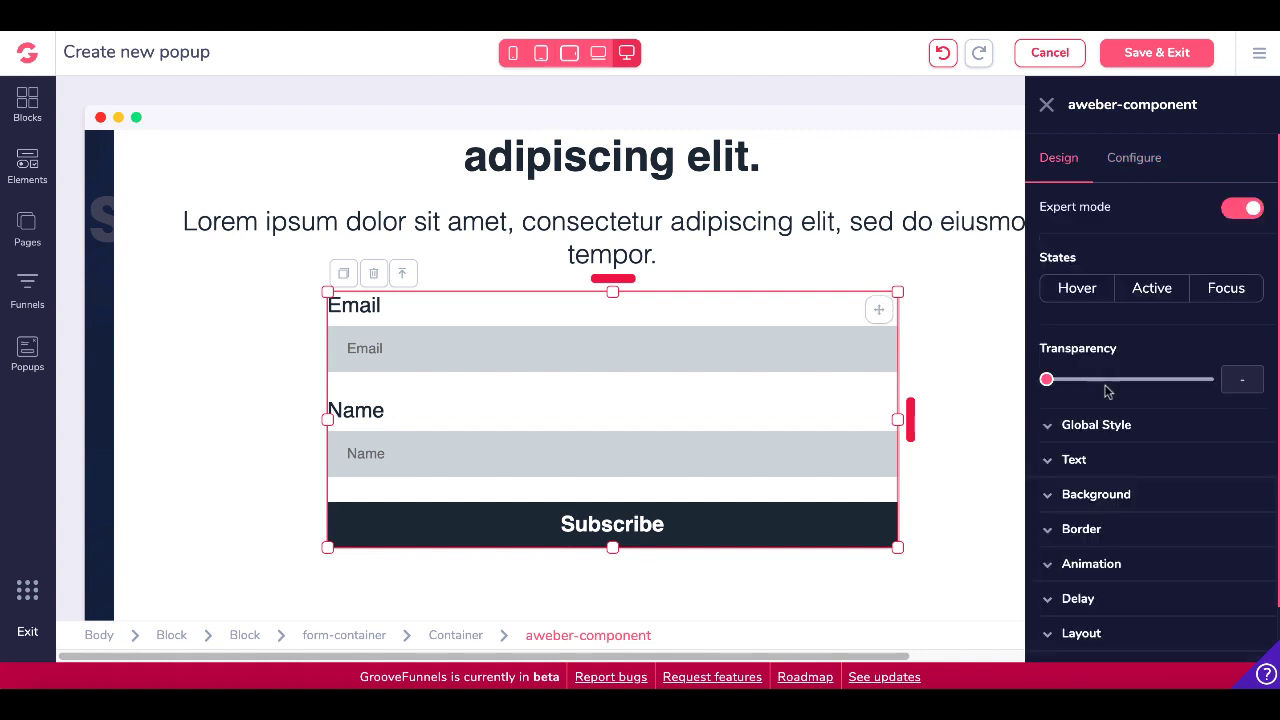
scroll(1110, 454, down, 1)
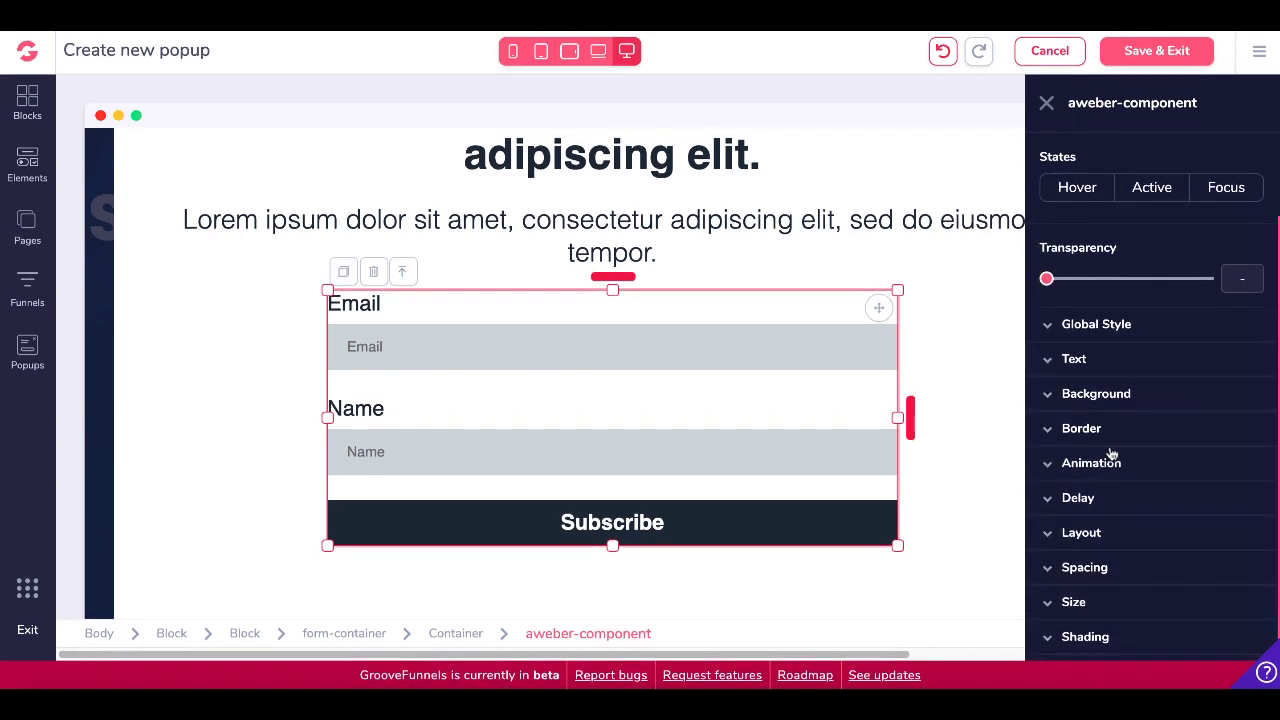
scroll(1108, 457, up, 1)
scroll(995, 410, up, 2)
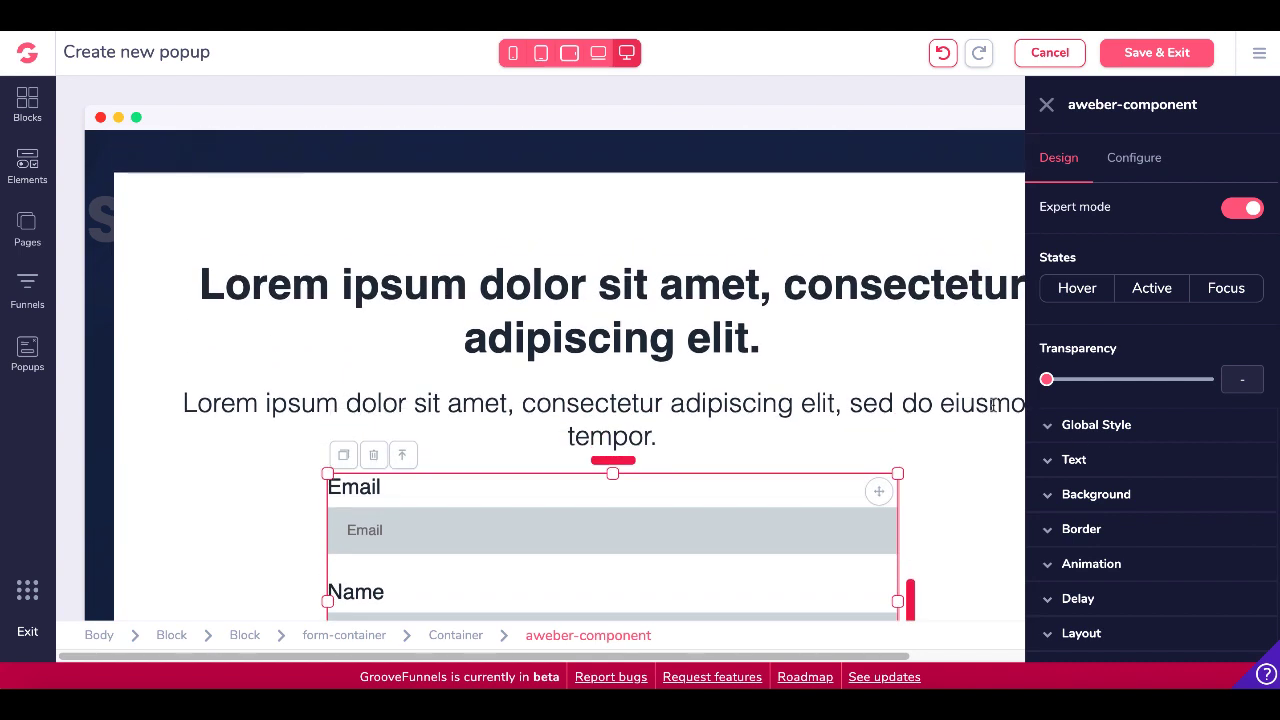
Save the new popup with its AWeber form and return to the Home copy page.
click(910, 340)
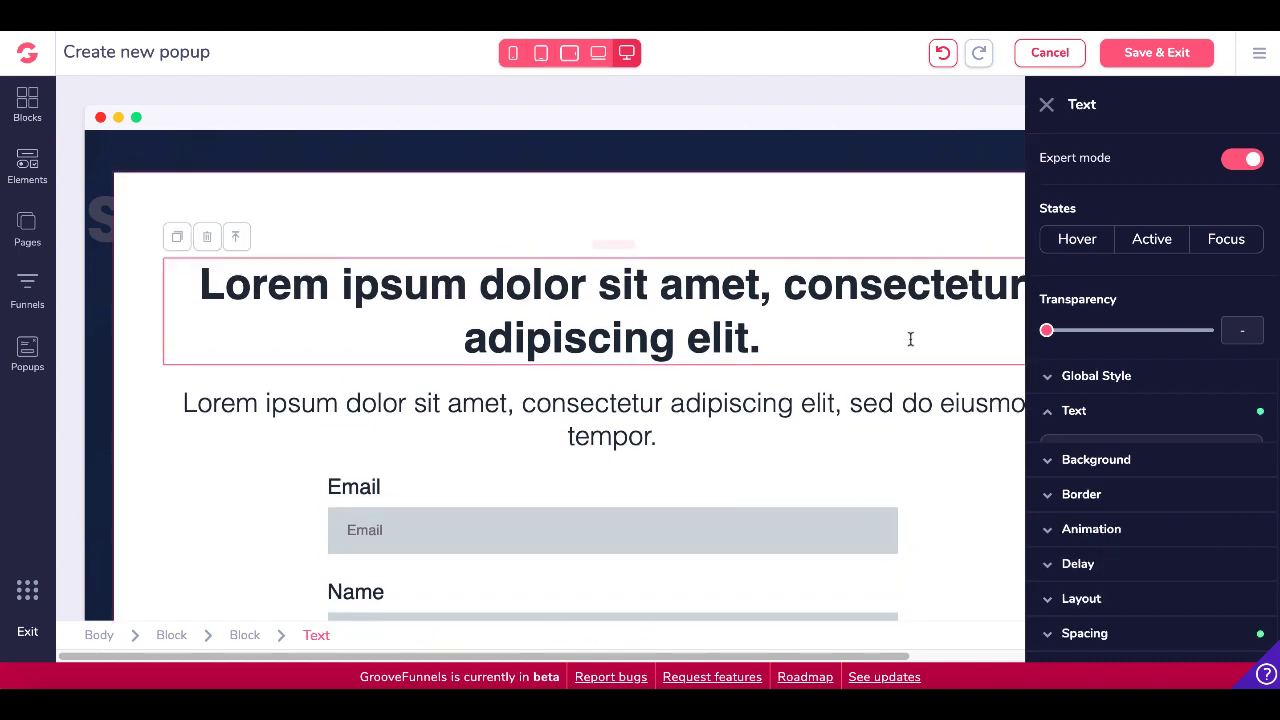
click(1147, 61)
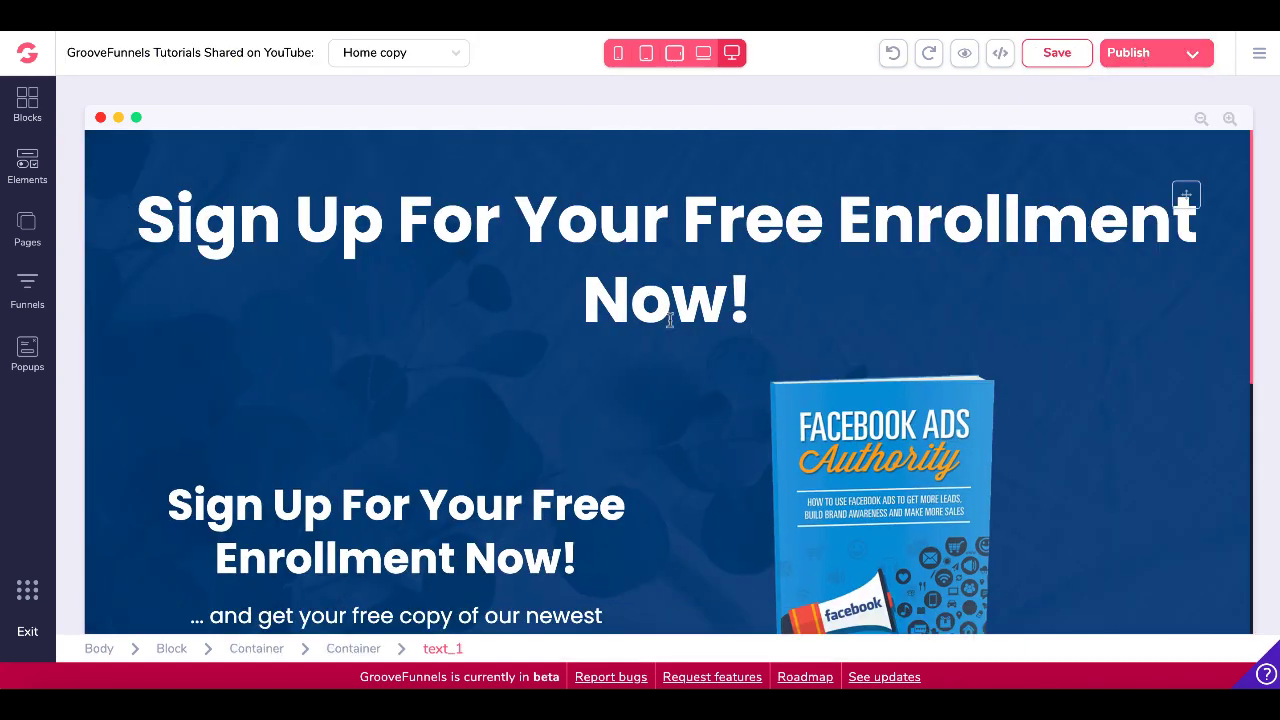
Link the orange ENROLL NOW FOR FREE! button to Popup 1 and update its configuration.
scroll(552, 394, down, 3)
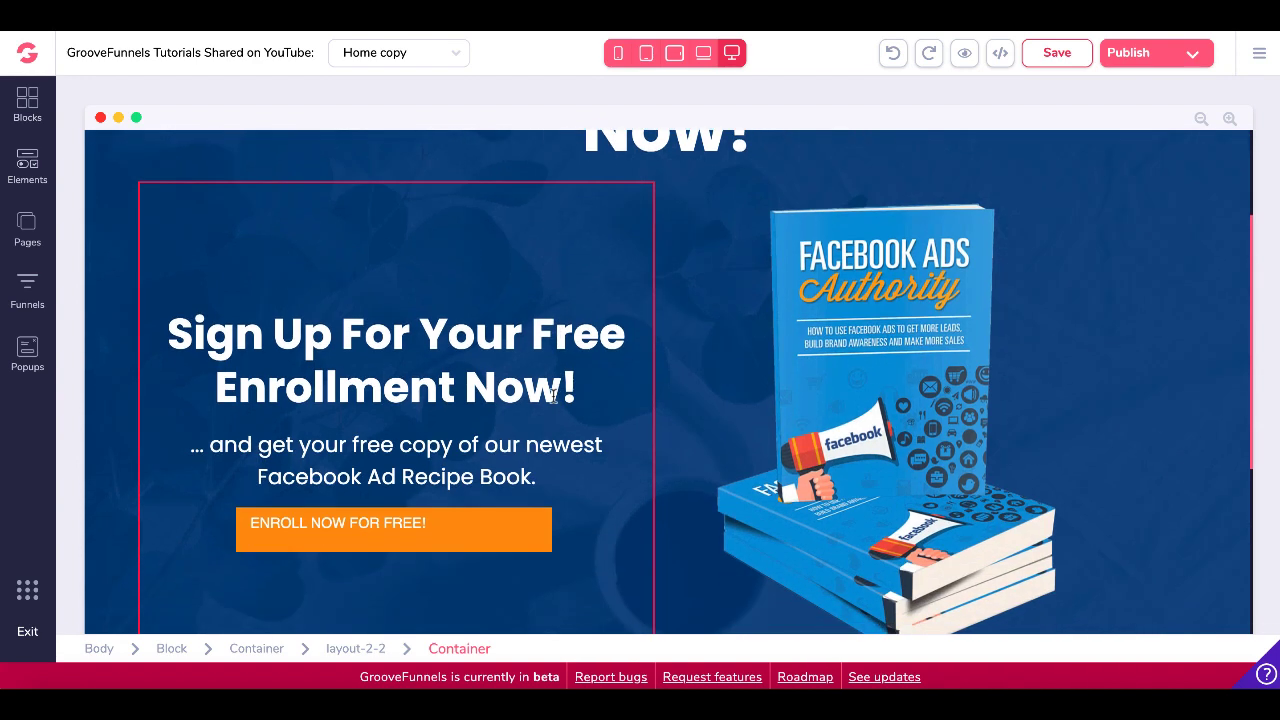
click(466, 500)
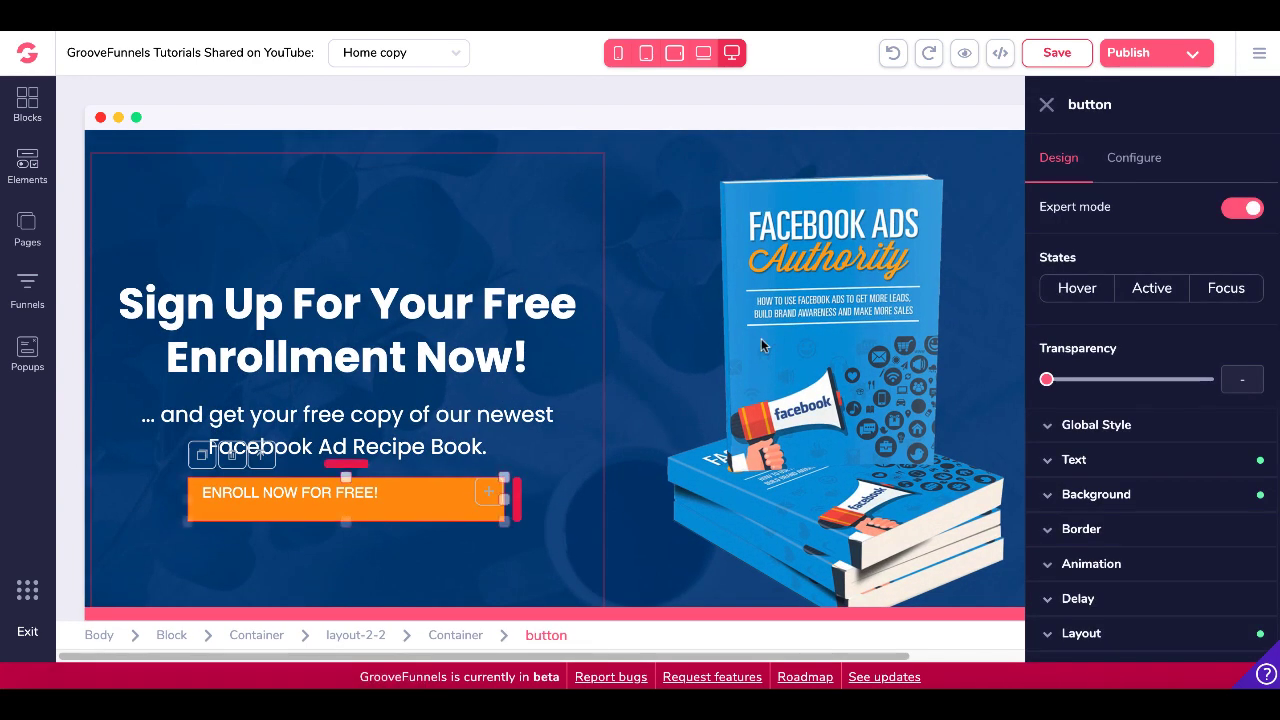
click(1132, 160)
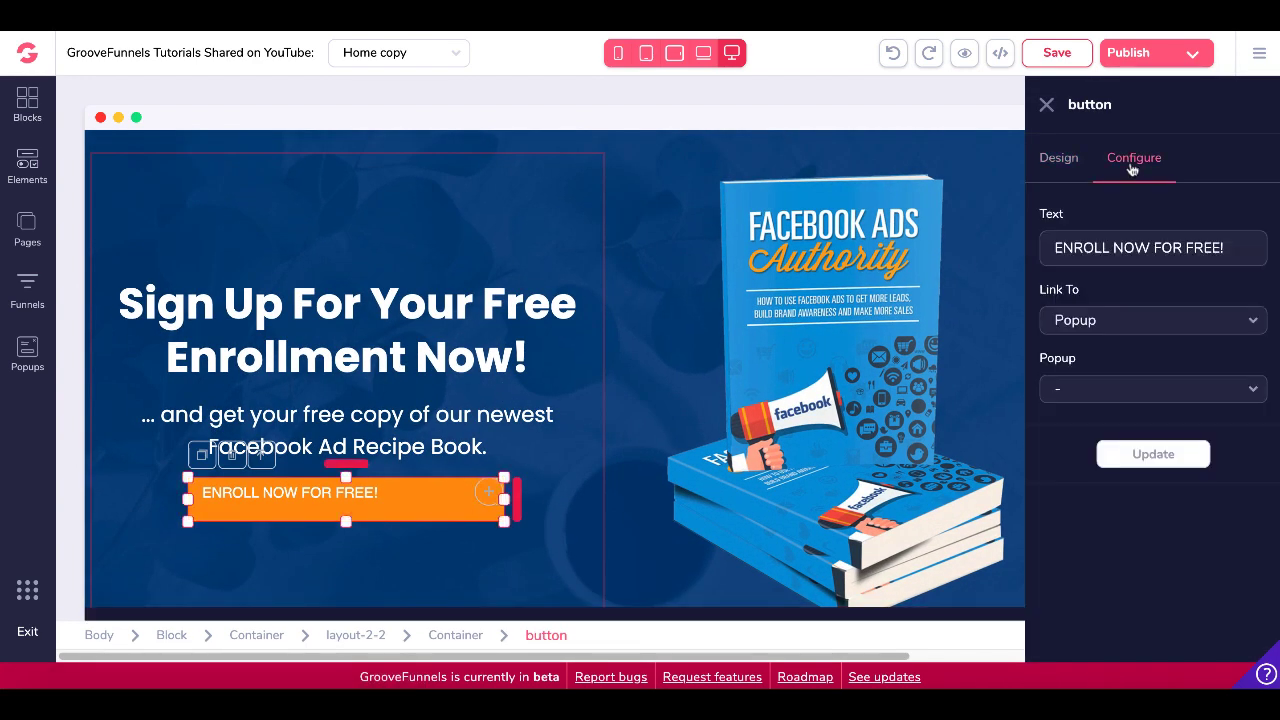
click(1076, 390)
click(1082, 421)
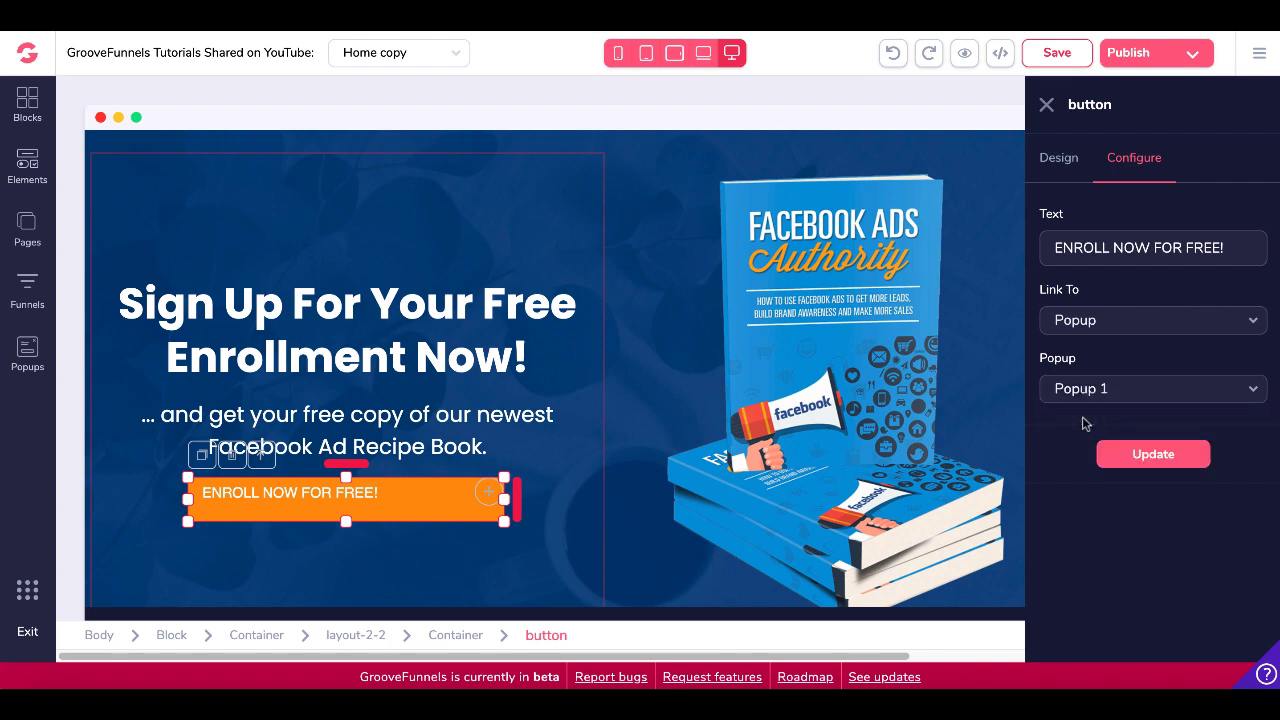
click(1152, 455)
Publish the Home copy page and review the site's hosting address and the ENROLL NOW FOR FREE! button's settings.
click(1145, 63)
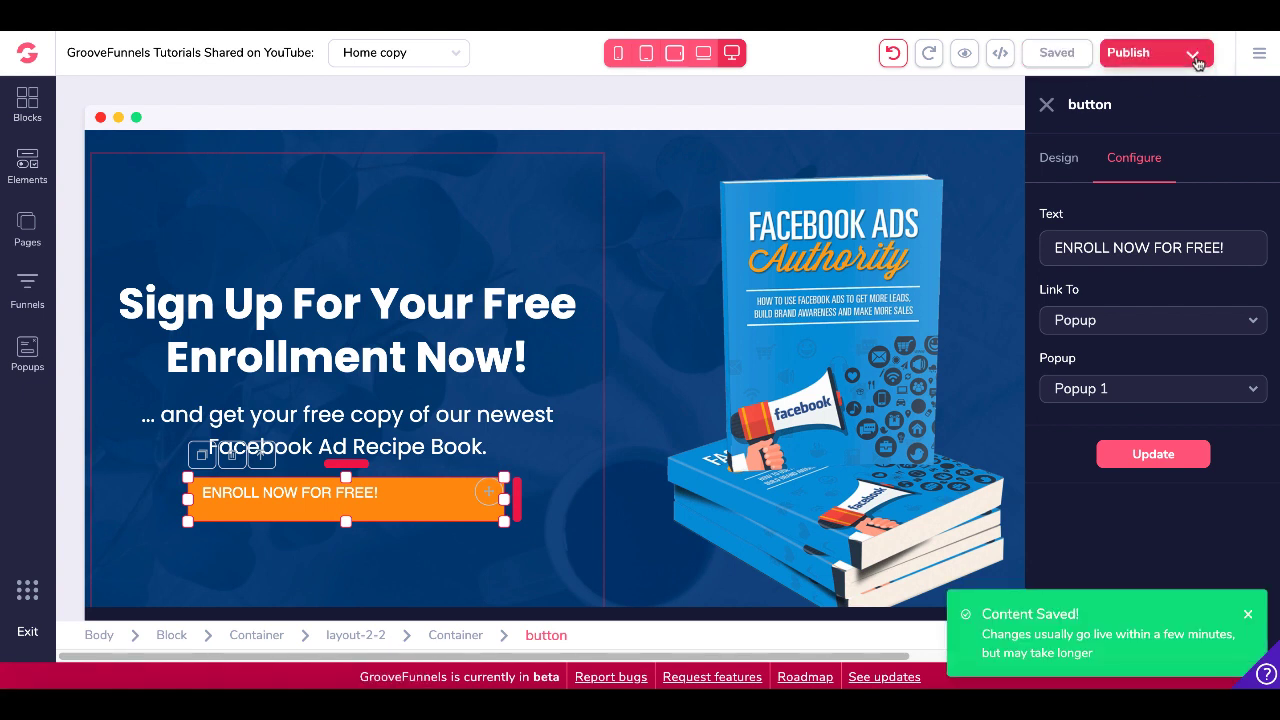
click(1195, 58)
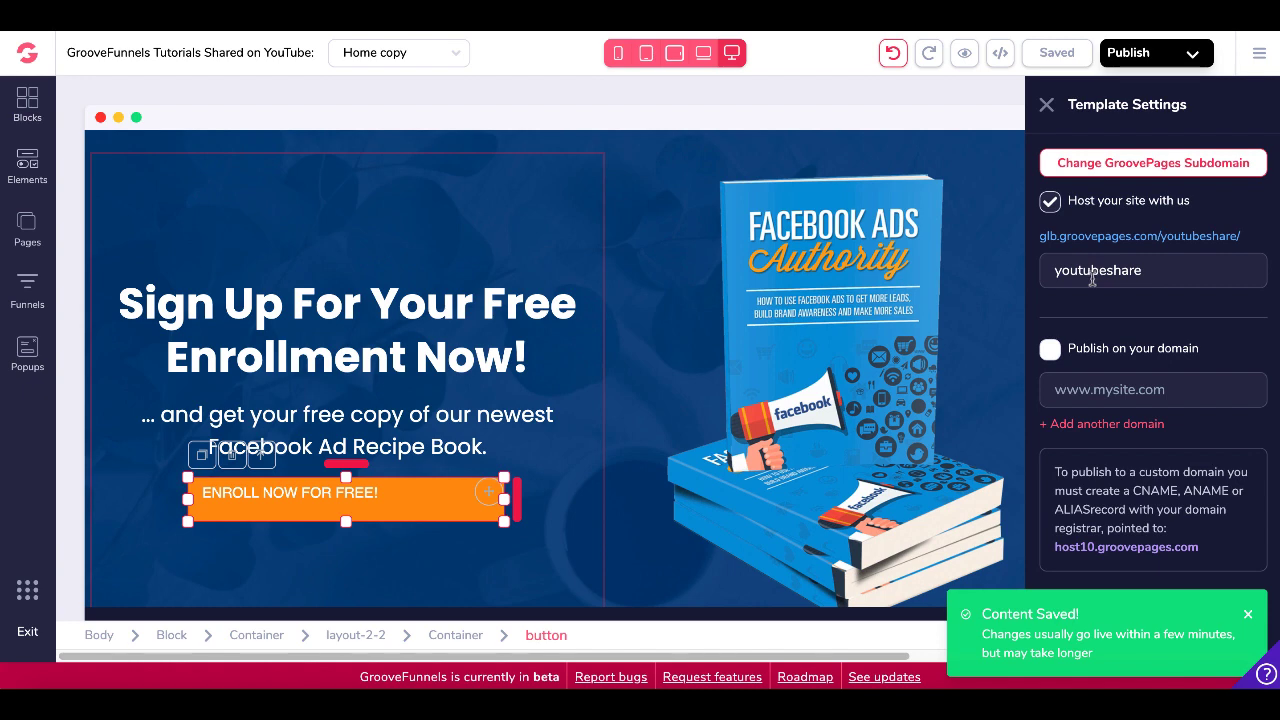
click(437, 497)
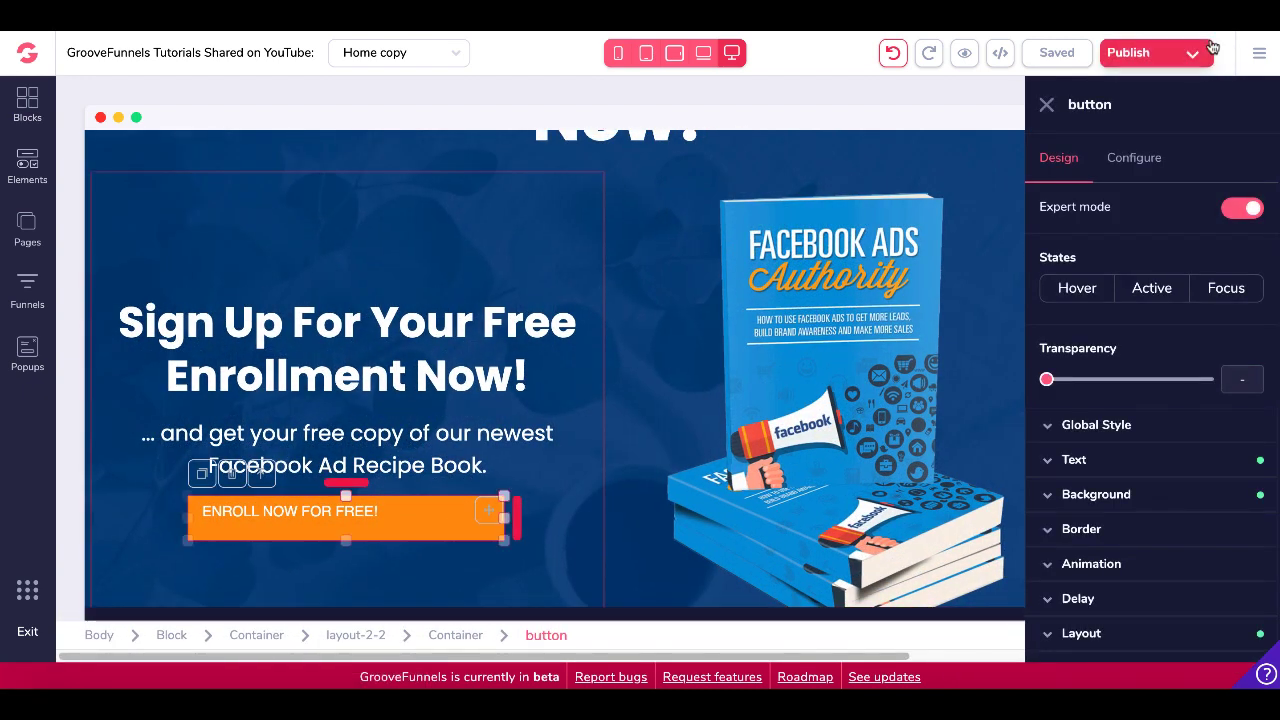
click(1121, 162)
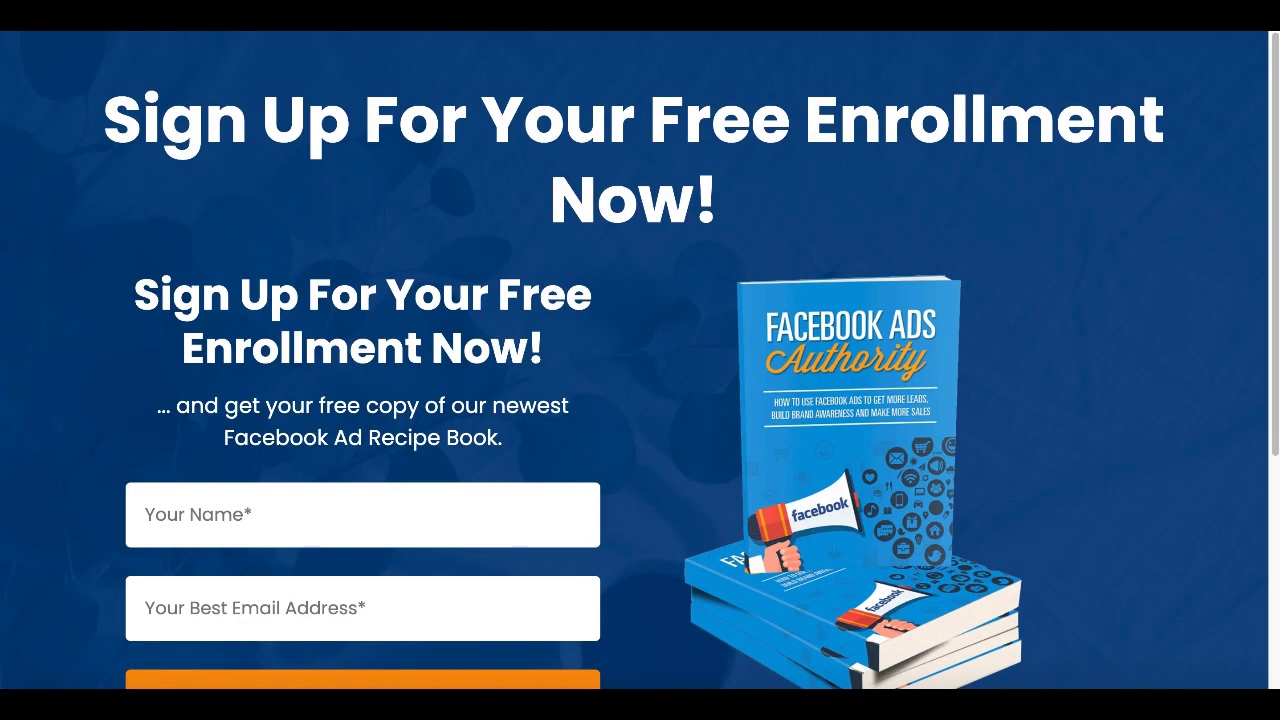
Load the published copy at glb.groovepages.com/youtubeshare/index-copy in the browser and test the popup from its ENROLL NOW FOR FREE! button.
key(ctrl+l)
text(index-)
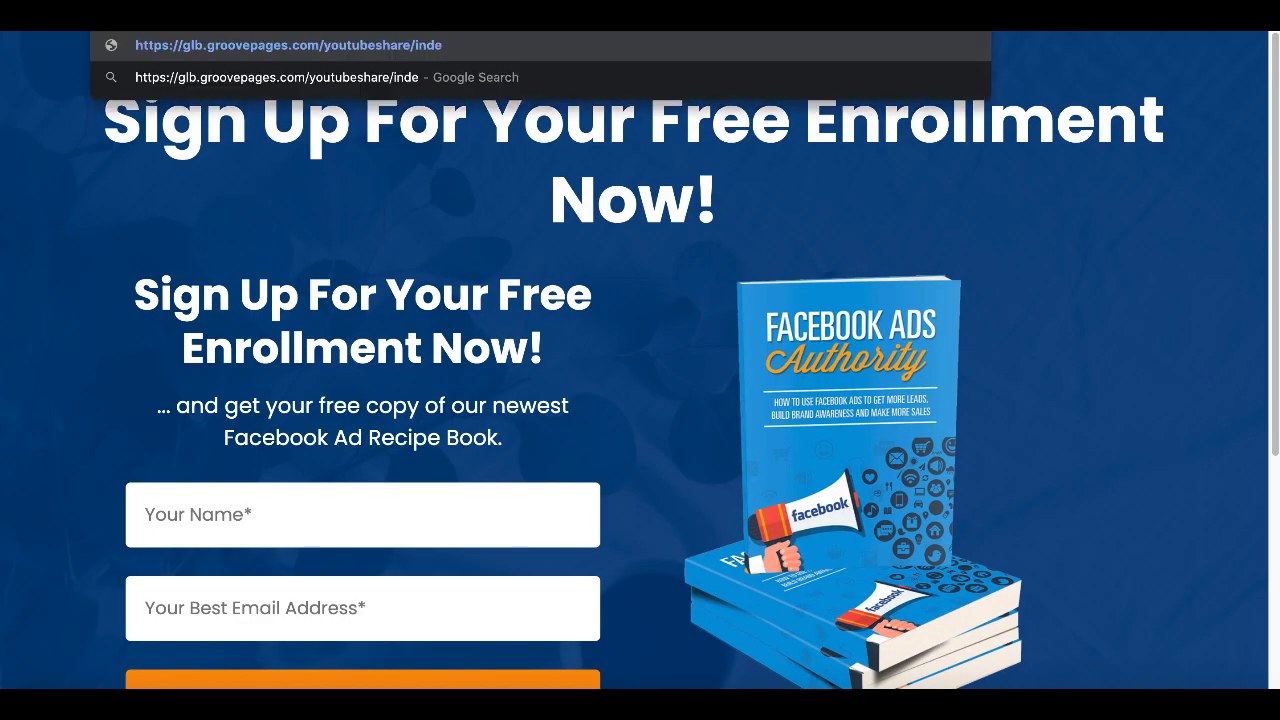
text(copy)
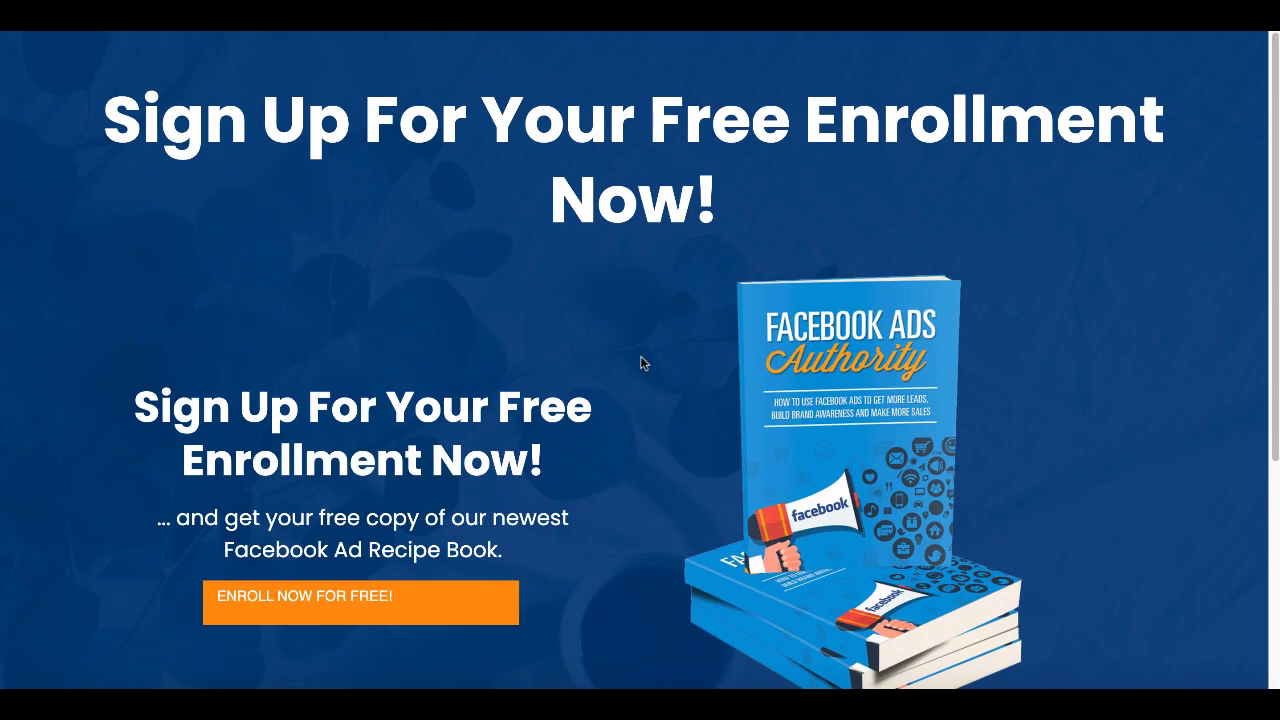
click(461, 608)
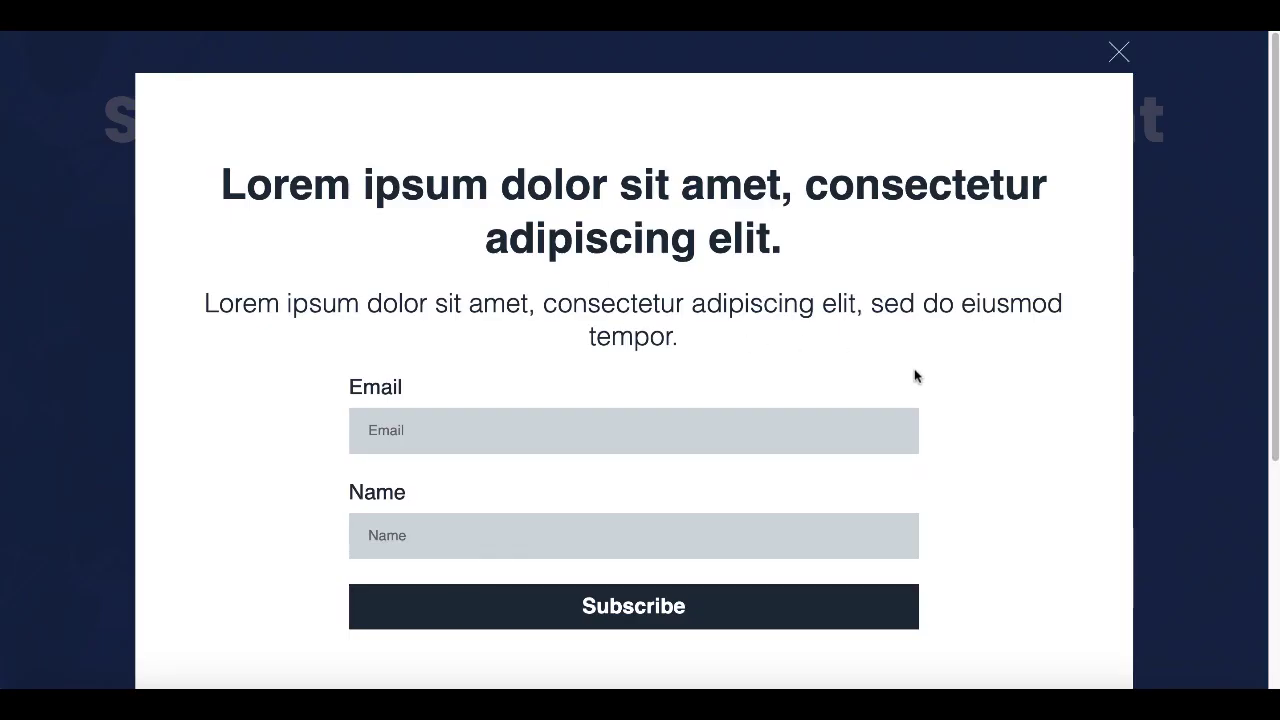